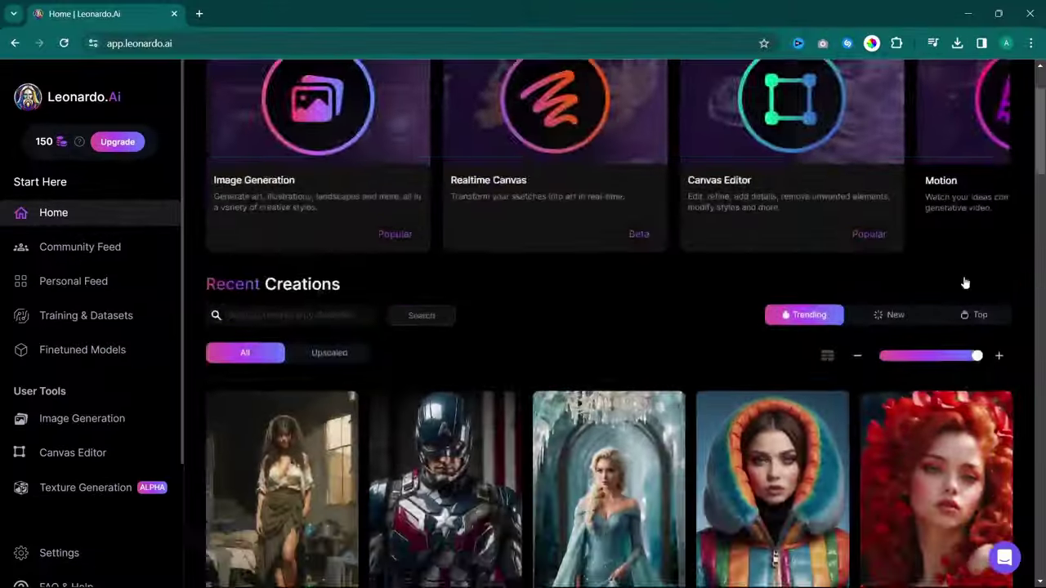
Open the blue wolf logo from Recent Creations and start a new generation with its finetuned model, AlbedoBase XL
scroll(962, 280, down, 3)
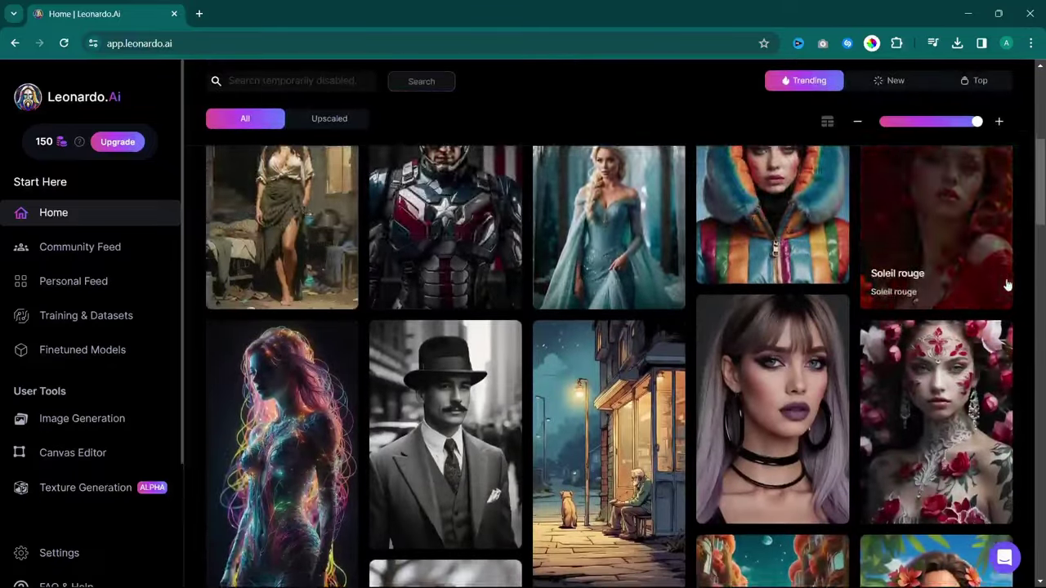
scroll(1007, 285, down, 10)
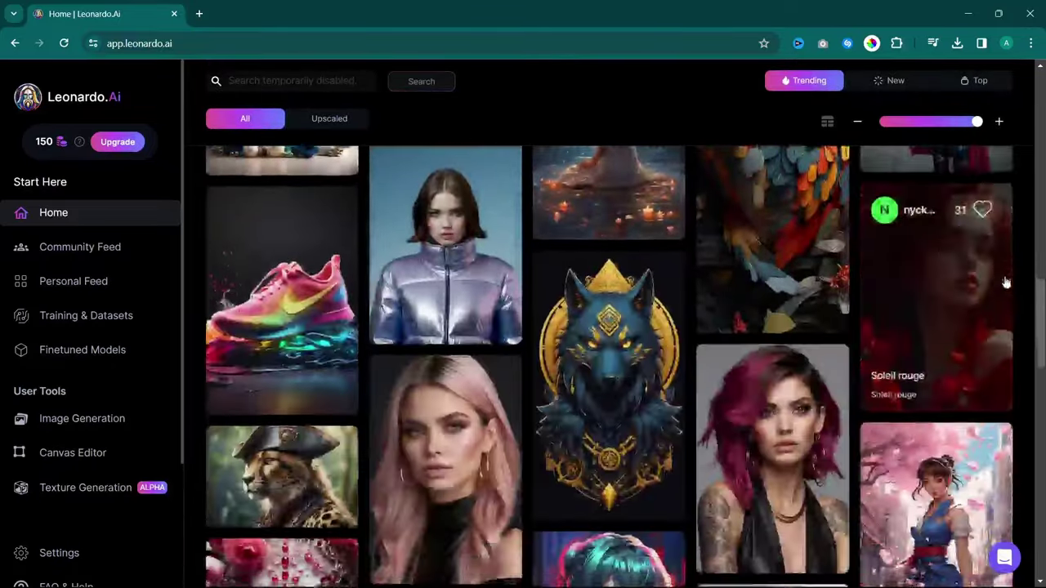
click(660, 462)
scroll(678, 357, down, 2)
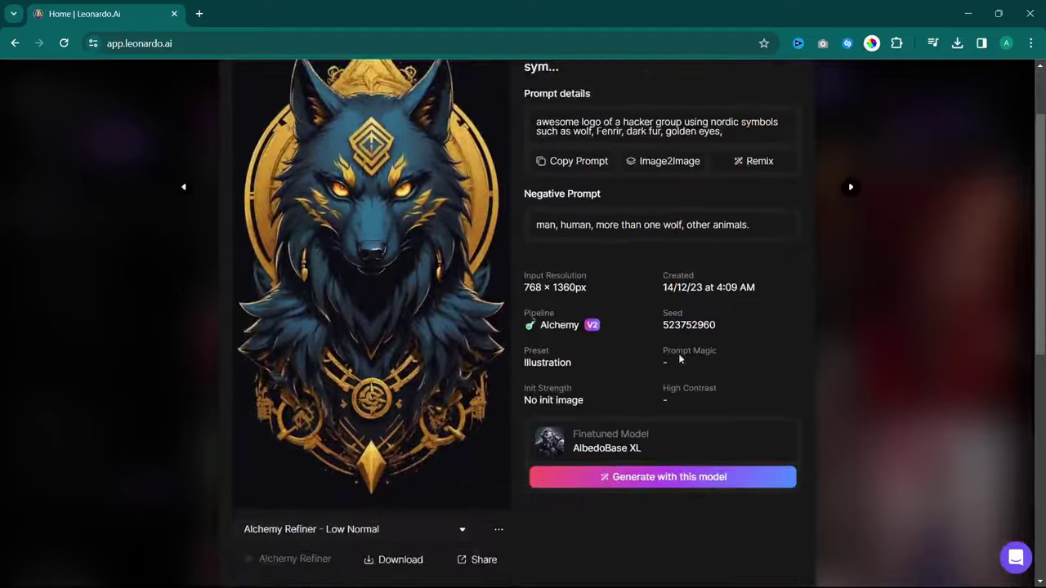
click(649, 439)
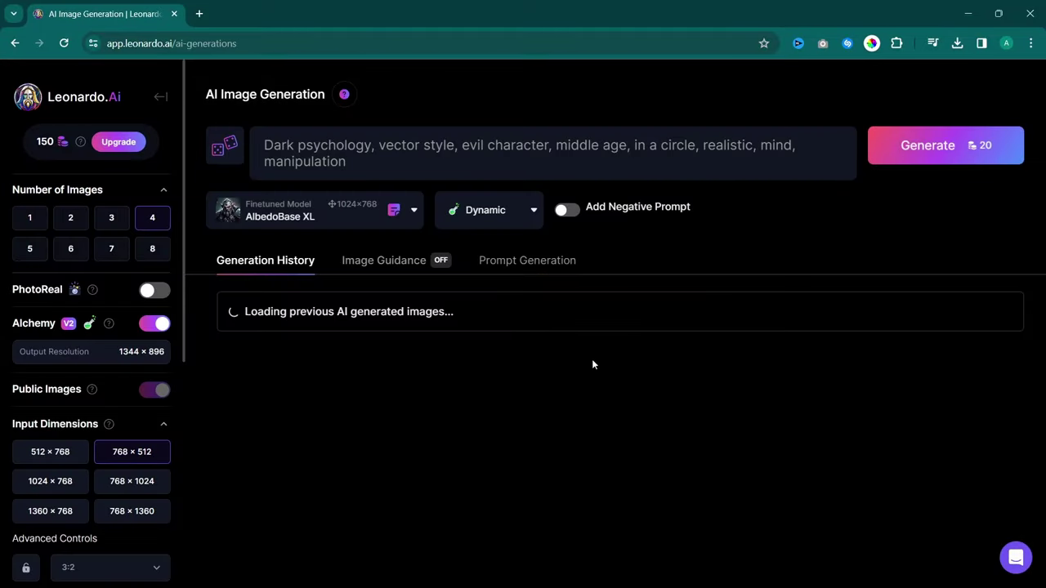
Set the image width and height to 1024 px and generate four images from the "Dark psychology, vector style, evil character" prompt
scroll(125, 316, down, 4)
double_click(136, 334)
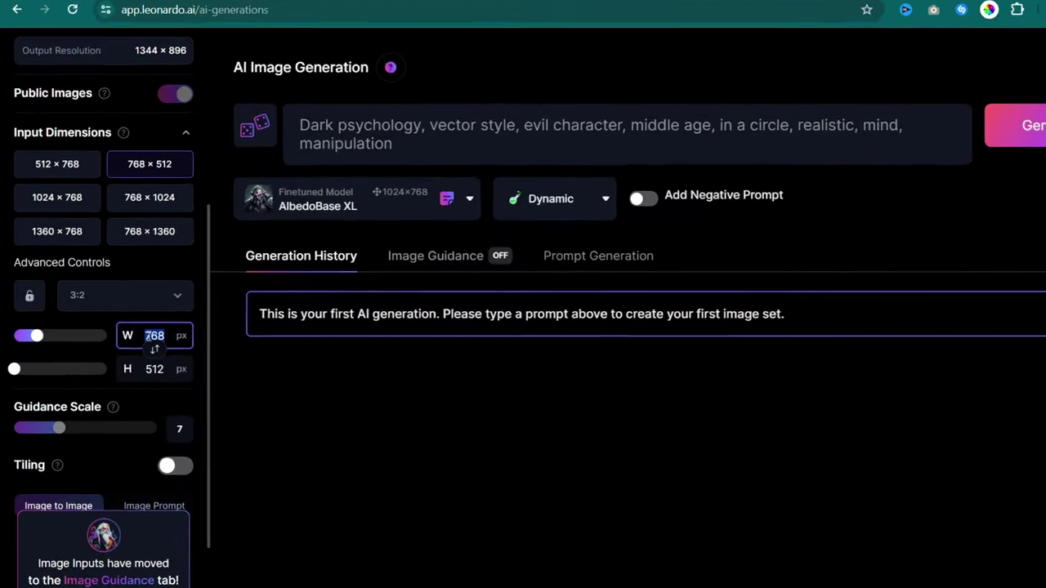
text(1024)
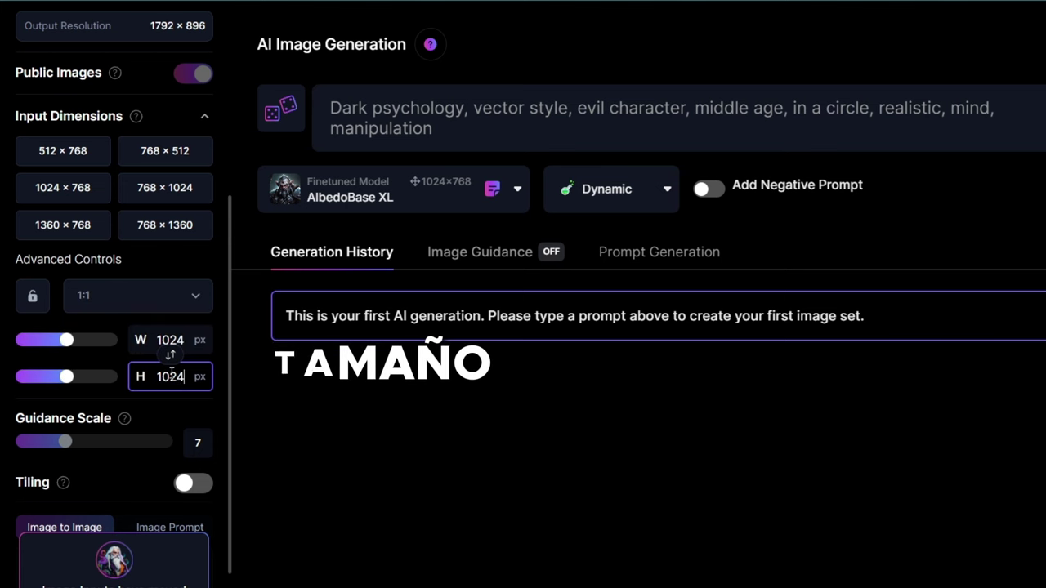
scroll(171, 372, up, 5)
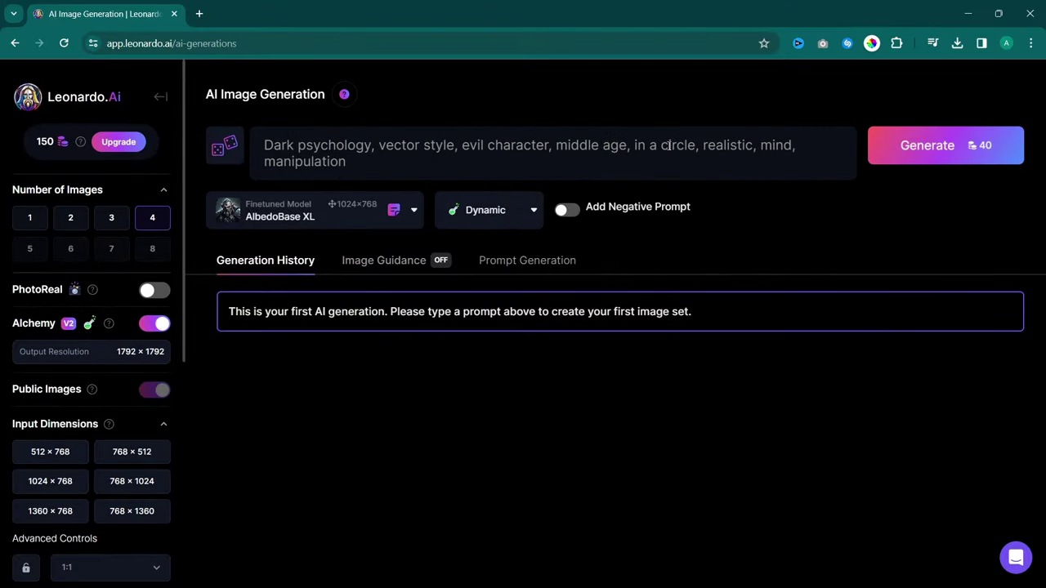
click(928, 145)
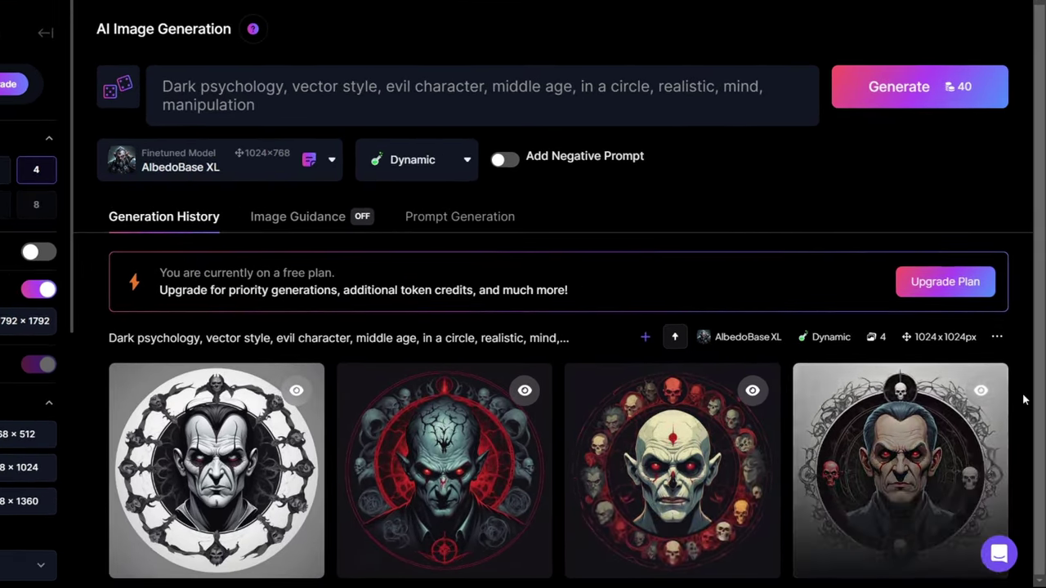
Highlight part of the prompt text and open the generated image of the character in the red circle
key(ctrl+a)
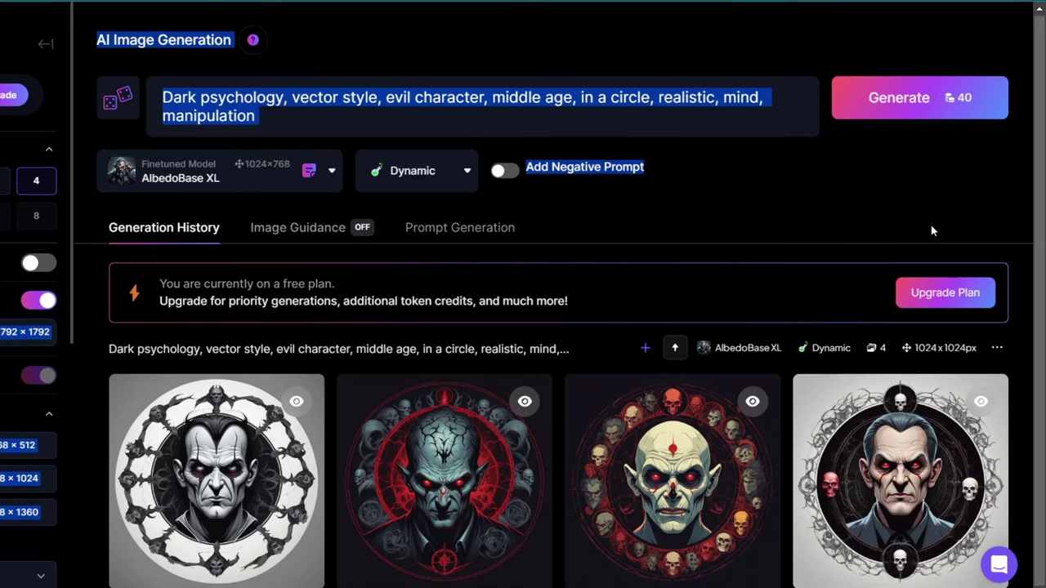
drag(491, 98, 595, 97)
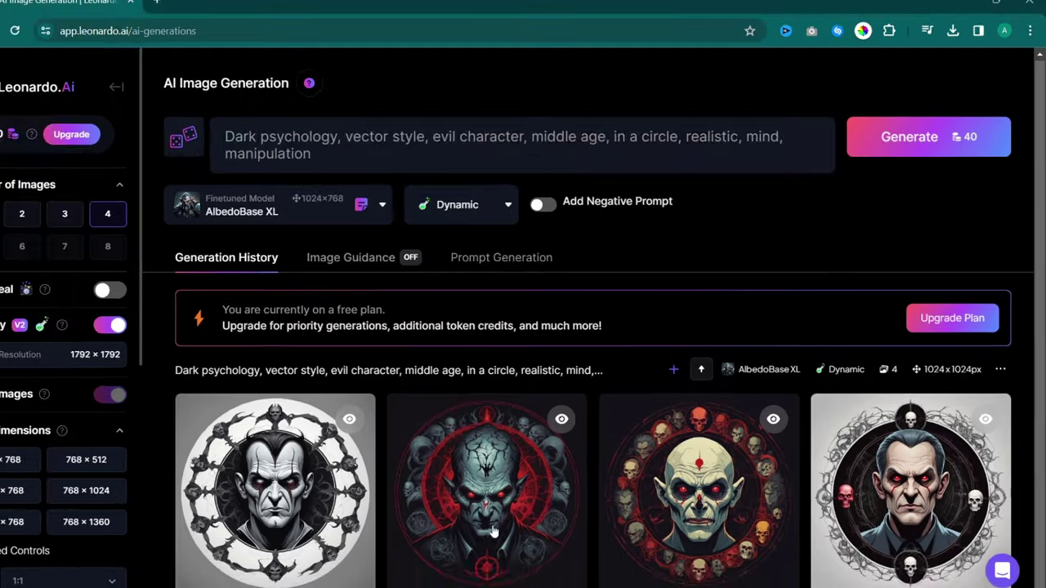
click(493, 532)
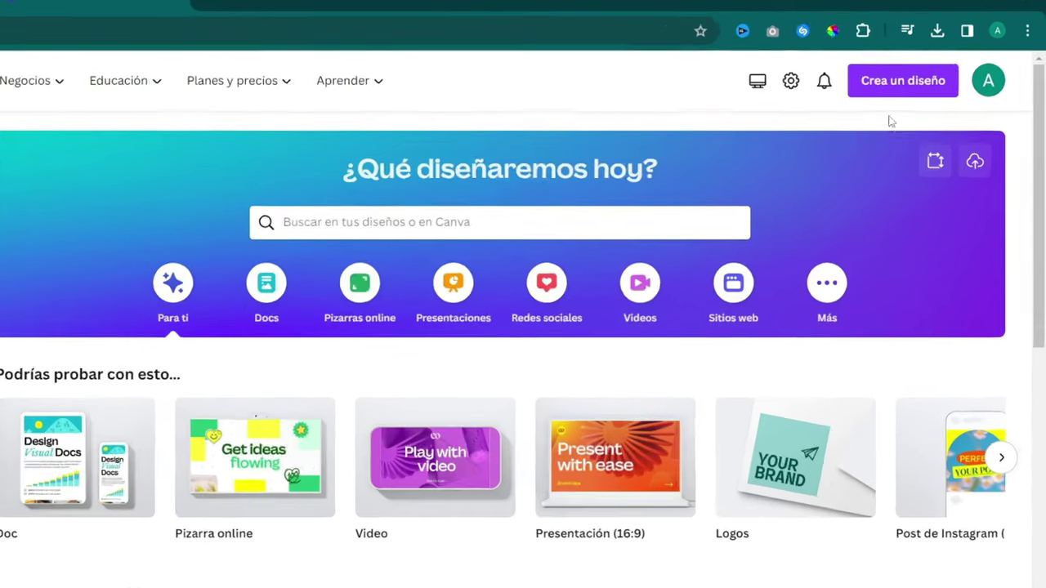
In Canva, create a new blank design of the Portada - YouTube type
click(916, 83)
text(yout)
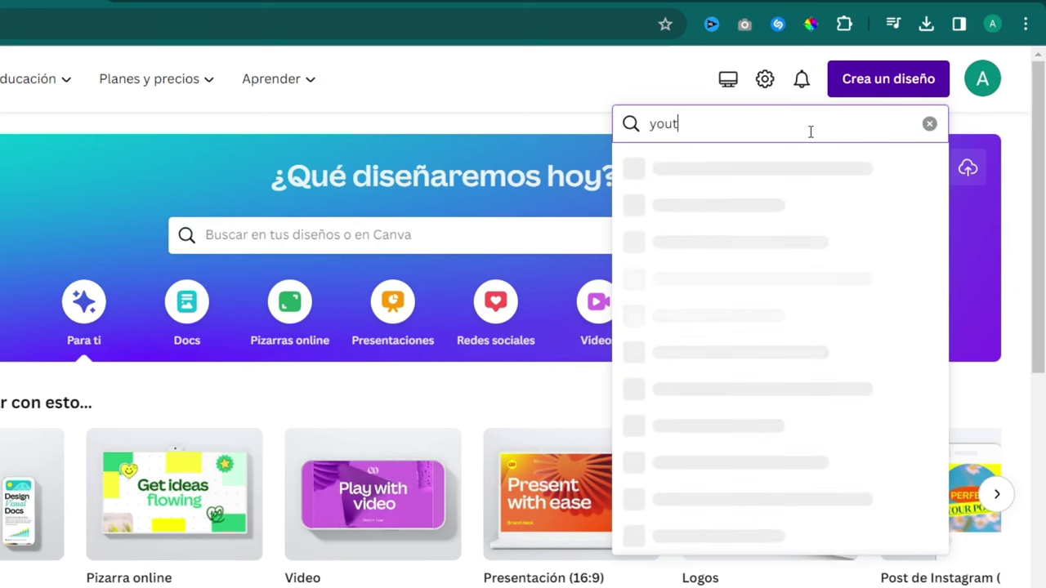
click(771, 168)
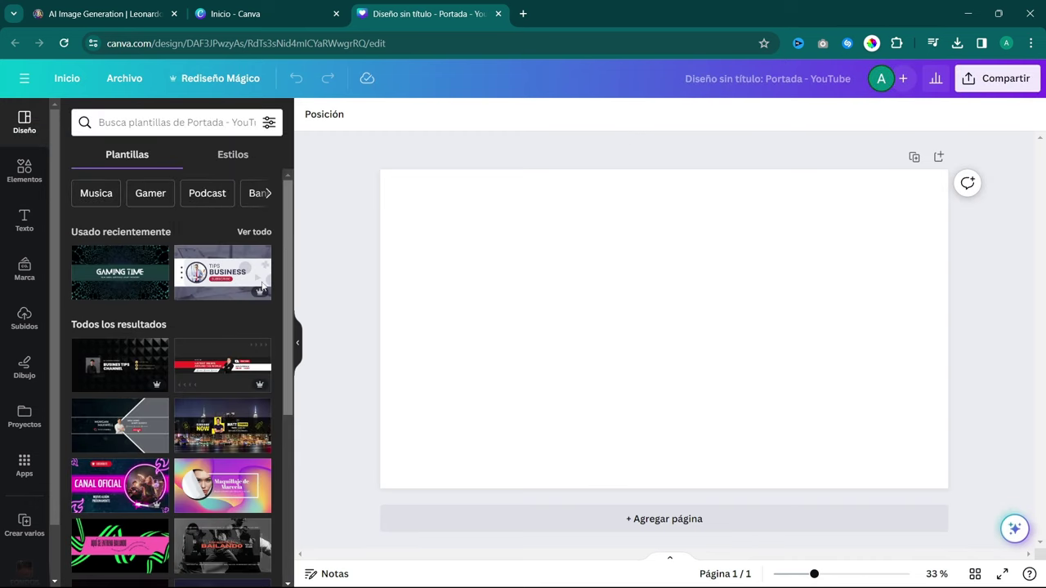
Browse the YouTube cover templates and apply the recently used "Gaming Time" template to the page
scroll(129, 396, down, 5)
scroll(129, 397, down, 6)
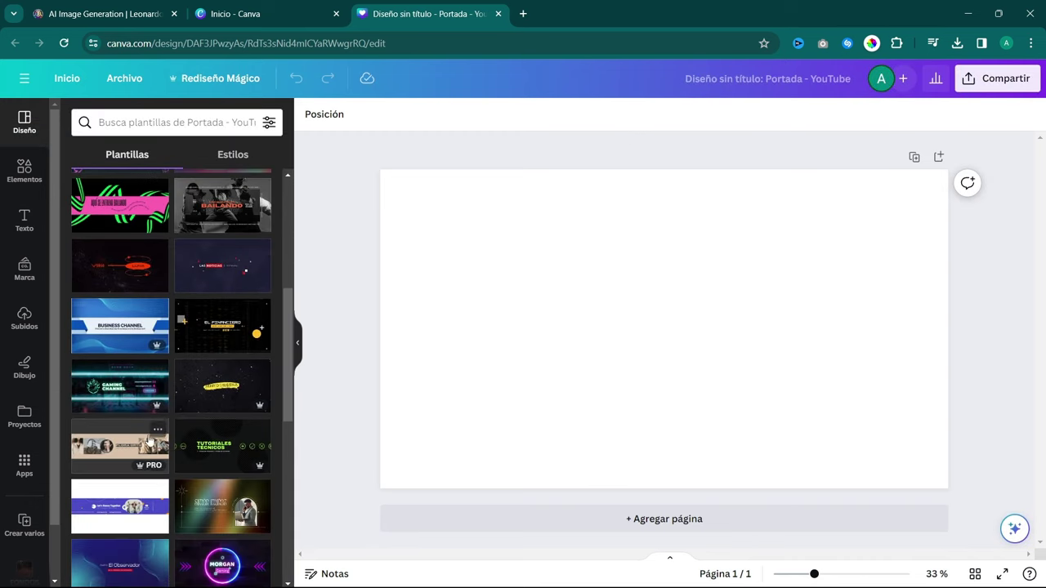
scroll(145, 467, down, 3)
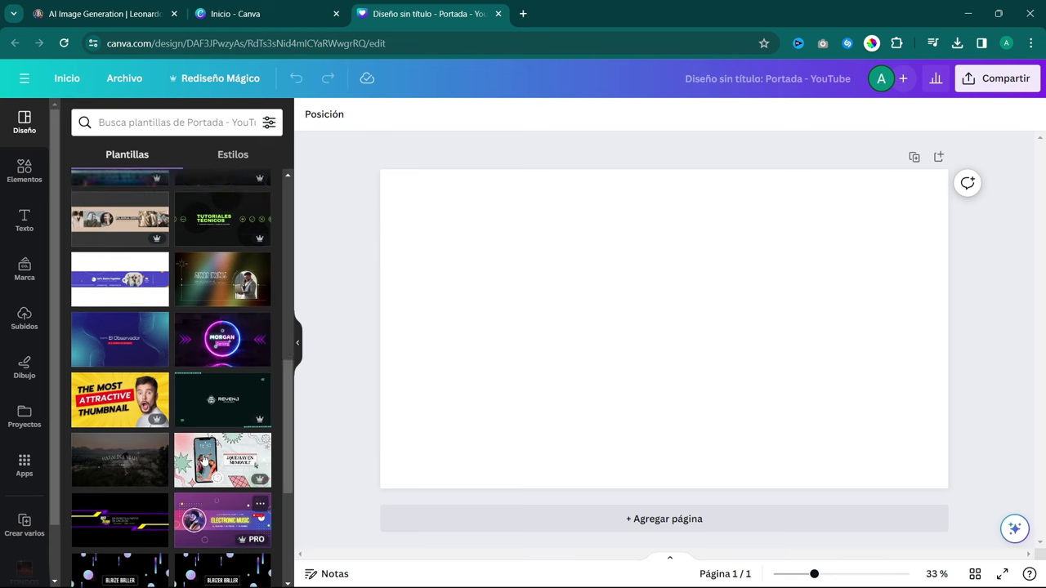
scroll(215, 382, up, 6)
scroll(216, 387, up, 2)
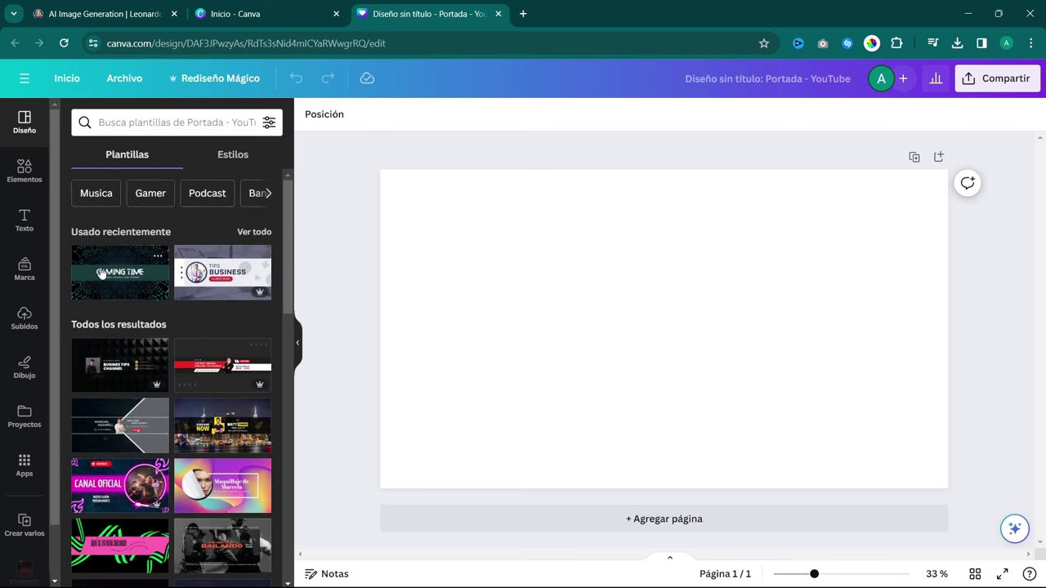
click(101, 273)
Delete the subtitle about new game episodes below the GAMING TIME headline
click(745, 338)
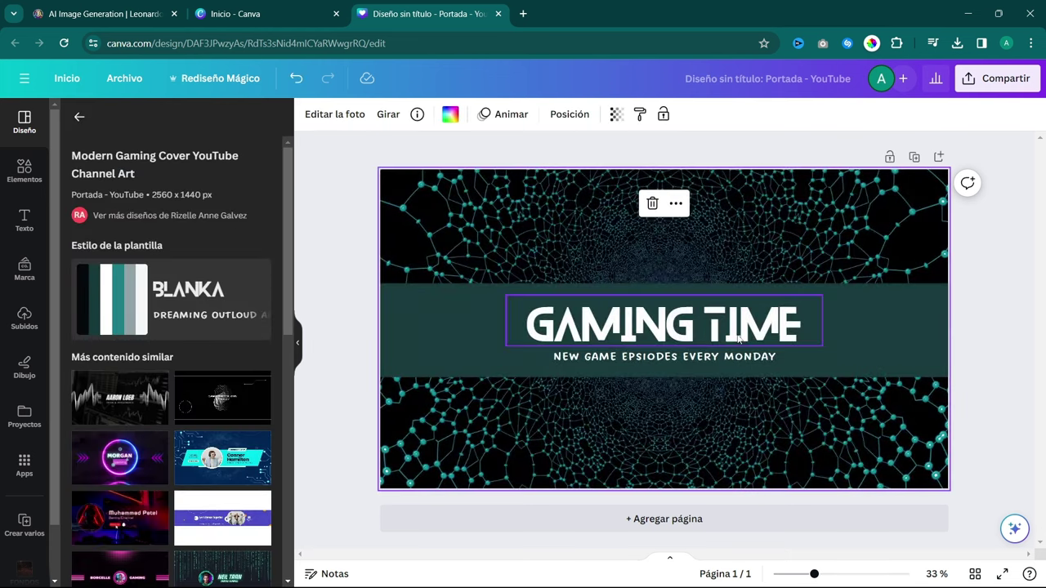
click(740, 338)
click(714, 361)
key(Delete)
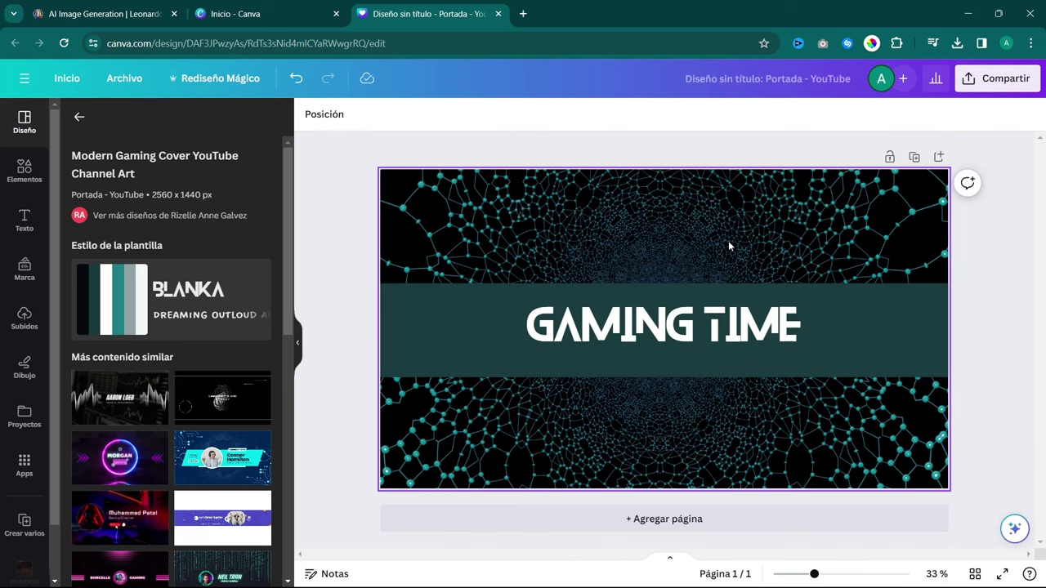
Replace the headline text with "PSICOLOGIA OSCURA" and widen its text box so it fits on one line
click(728, 240)
click(701, 330)
click(699, 331)
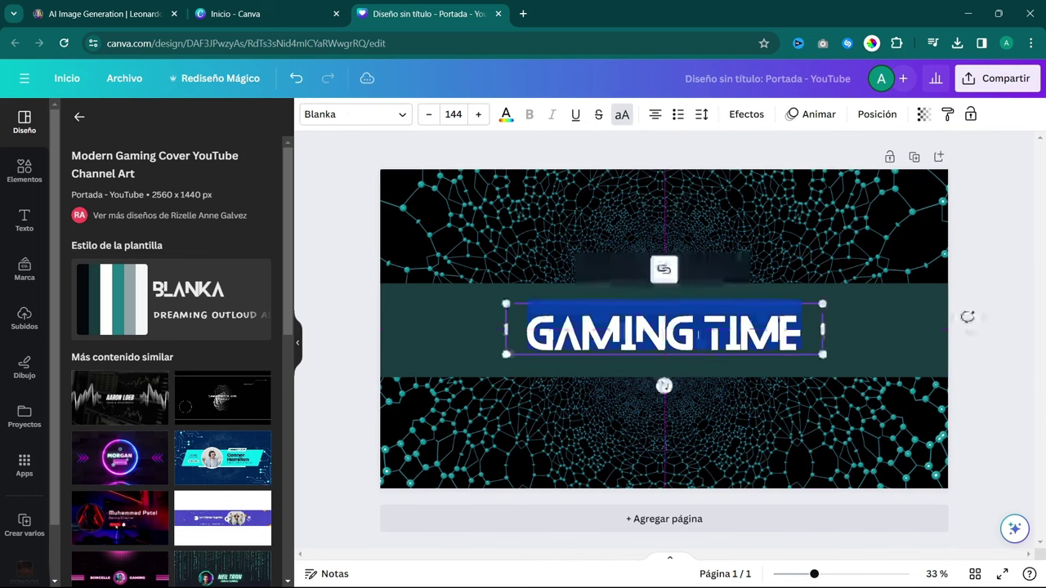
text(PSICOLOGIA OS)
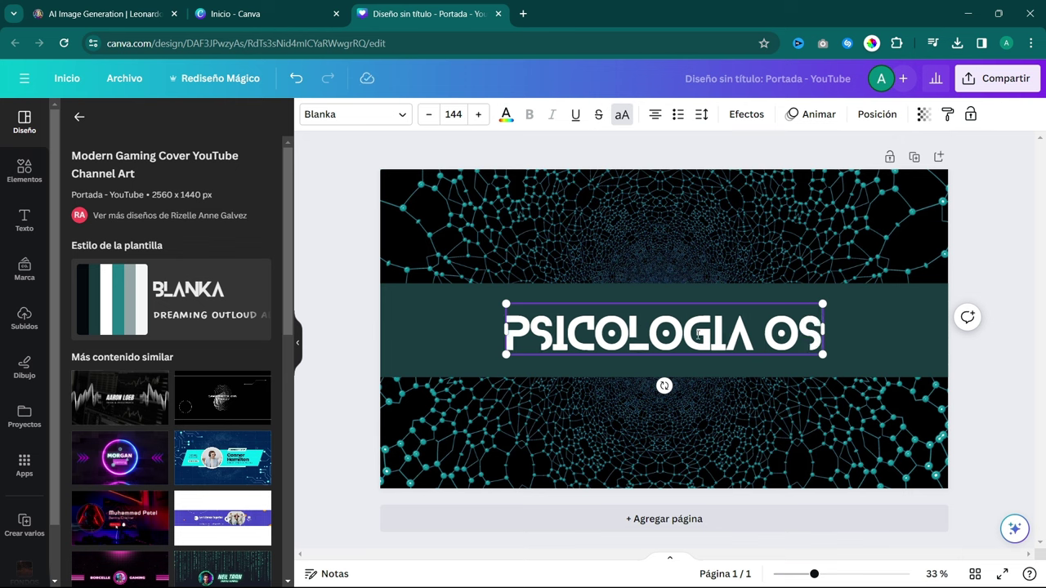
text(CURA)
drag(822, 308, 879, 312)
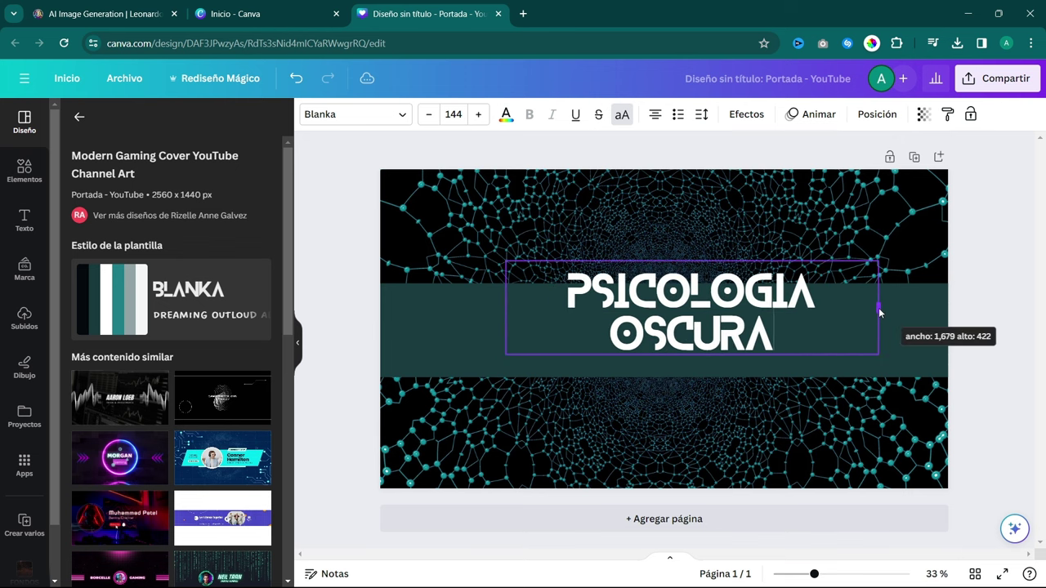
drag(503, 306, 427, 306)
key(ctrl+z)
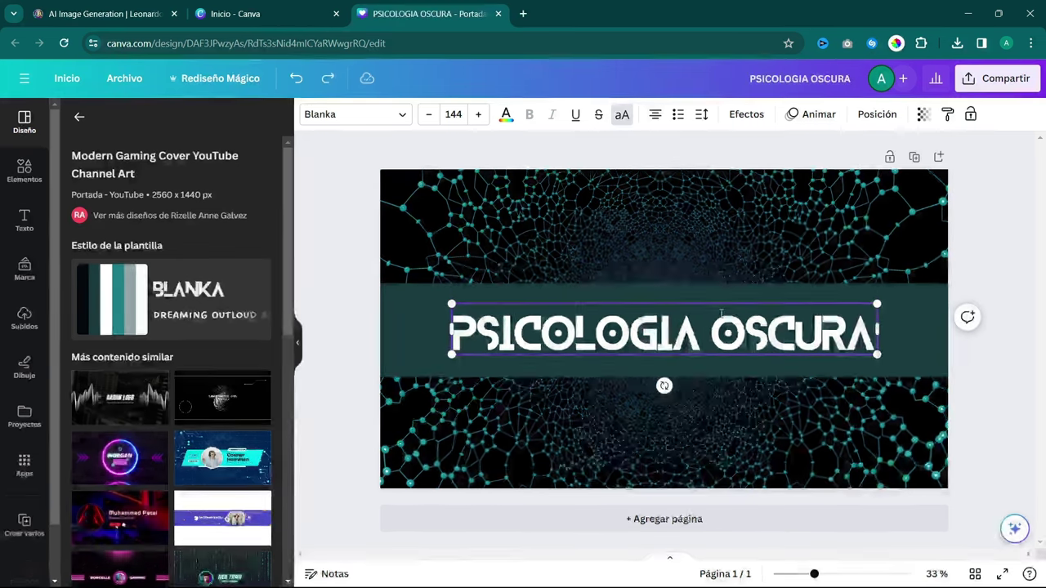
Search the elements for OSCURO NUBES and set the black-and-grey cloud photo as the page background
click(31, 177)
click(170, 124)
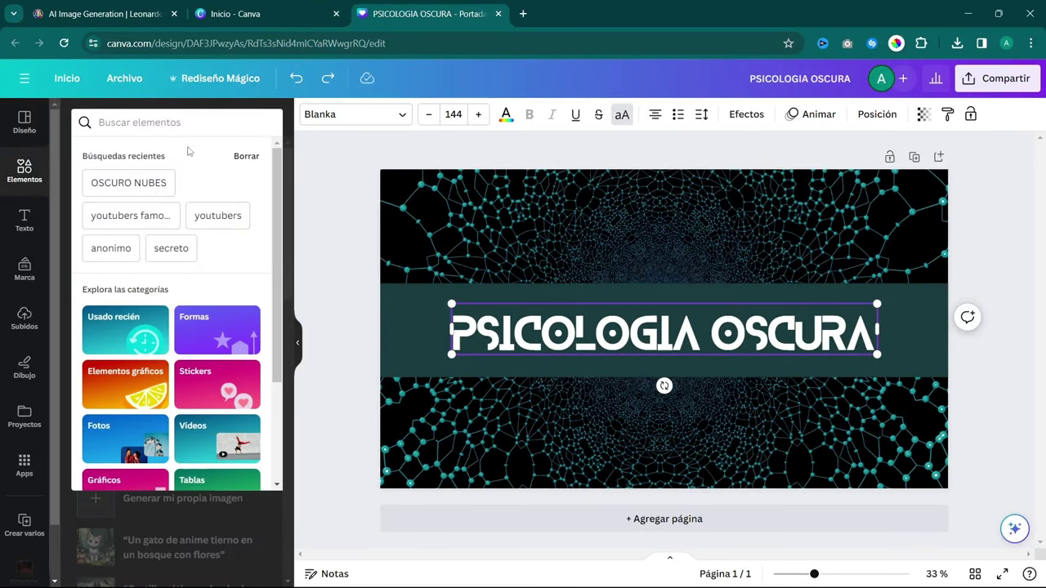
click(128, 183)
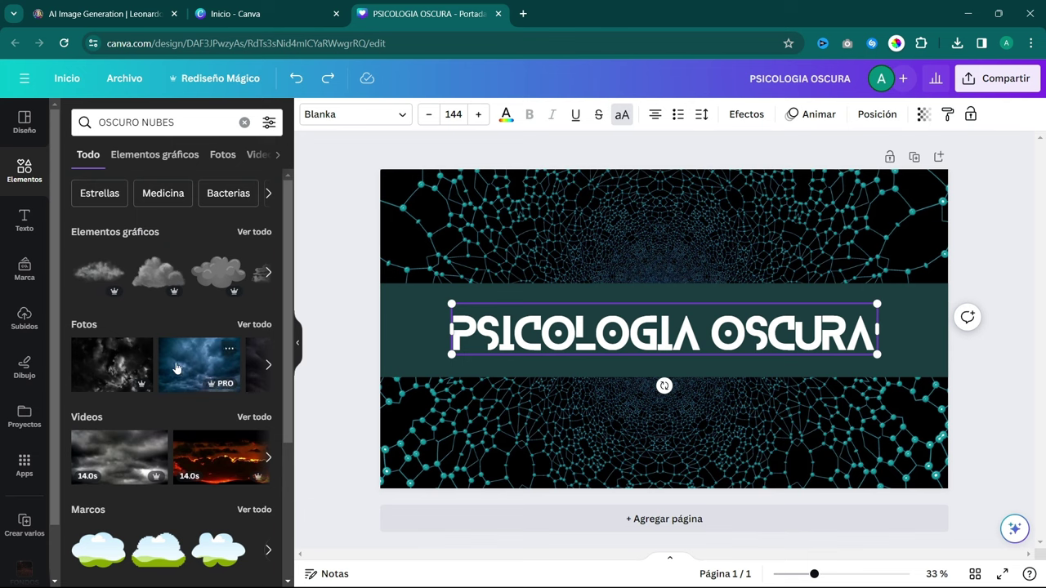
click(112, 365)
right_click(533, 256)
click(662, 245)
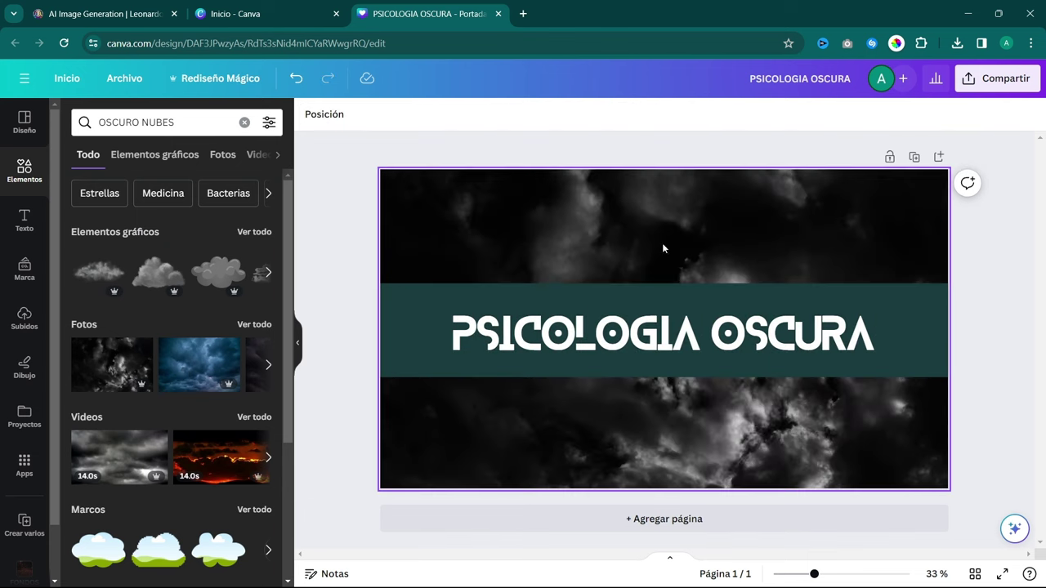
Recolor the band behind the title dark grey using the photo color palette
click(998, 78)
click(628, 335)
click(309, 114)
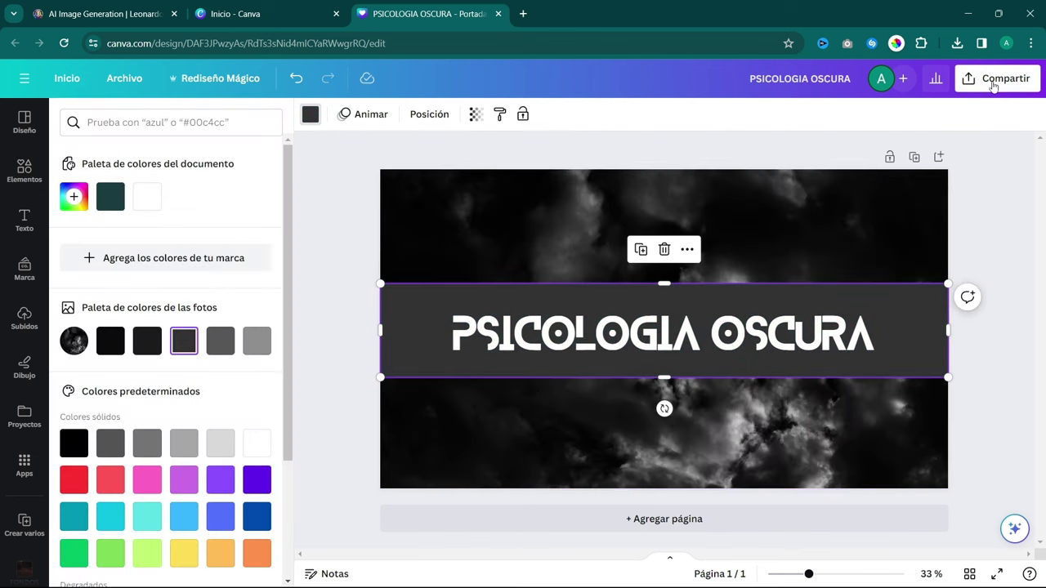
Open the sharing options for the banner and download it
click(993, 78)
click(817, 420)
click(899, 332)
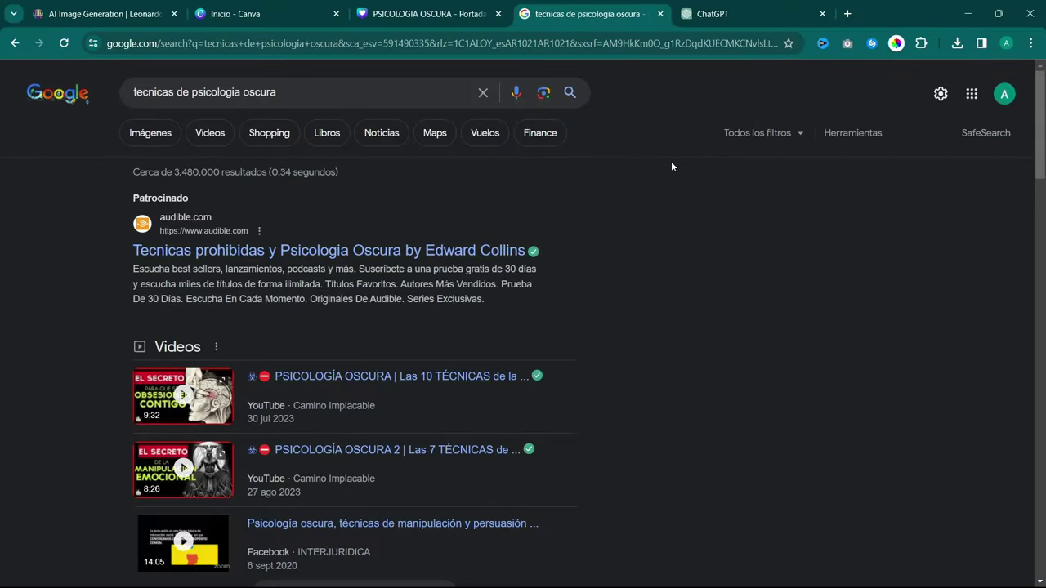
From the Google results, open the Eightify article "10 técnicas psicológicas oscuras que crean adicción" and copy its "fruta prohibida" paragraph
scroll(671, 166, down, 10)
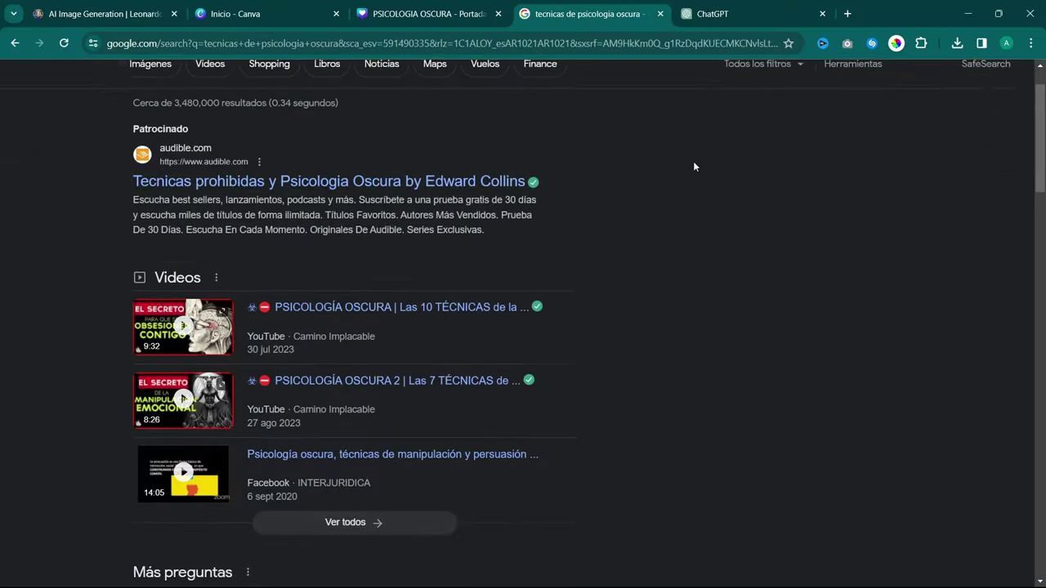
scroll(696, 204, down, 4)
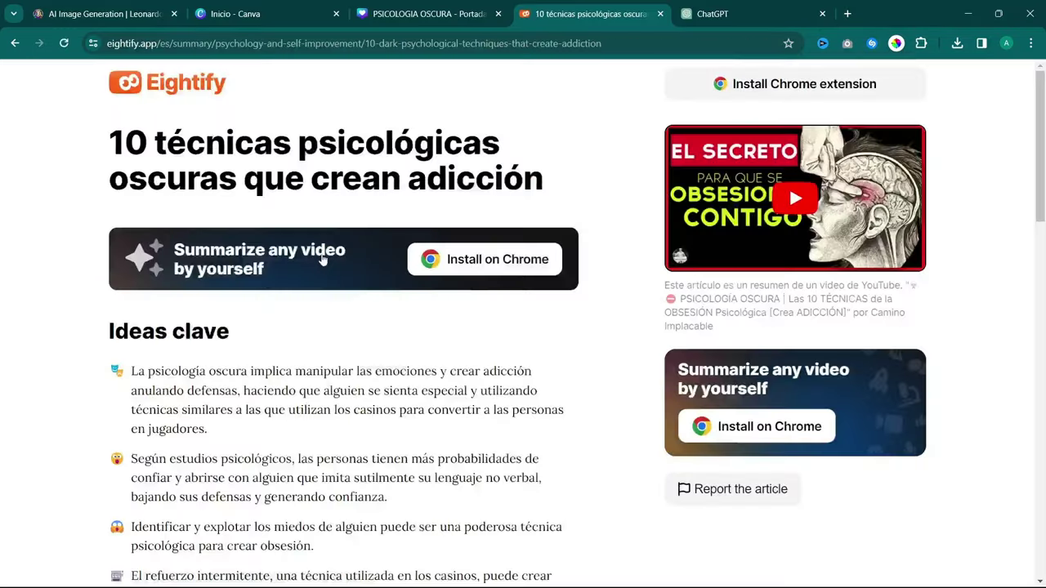
scroll(281, 185, down, 3)
scroll(281, 184, down, 3)
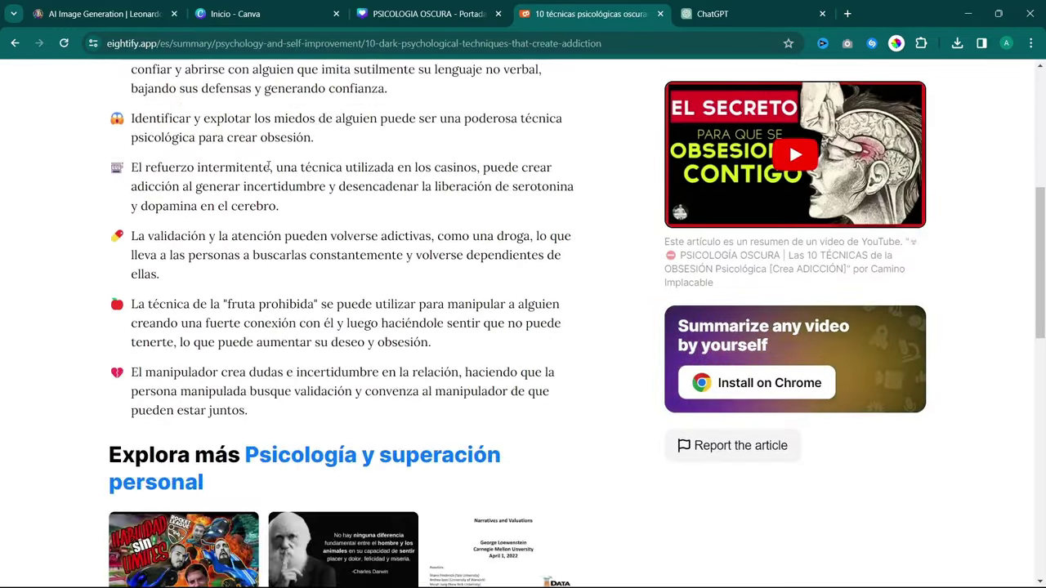
drag(132, 304, 429, 343)
key(ctrl+c)
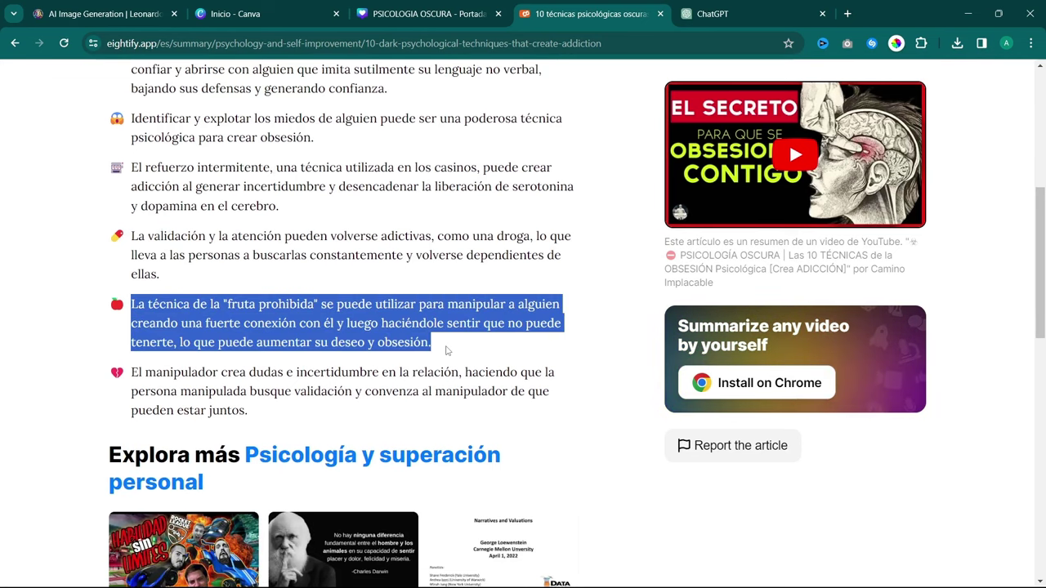
right_click(434, 353)
click(434, 356)
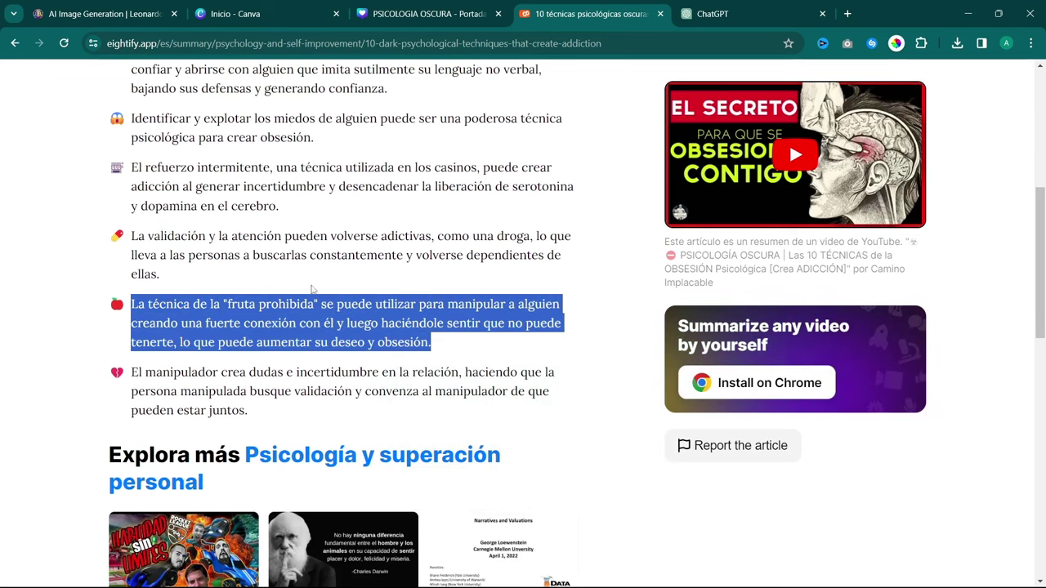
scroll(196, 361, up, 2)
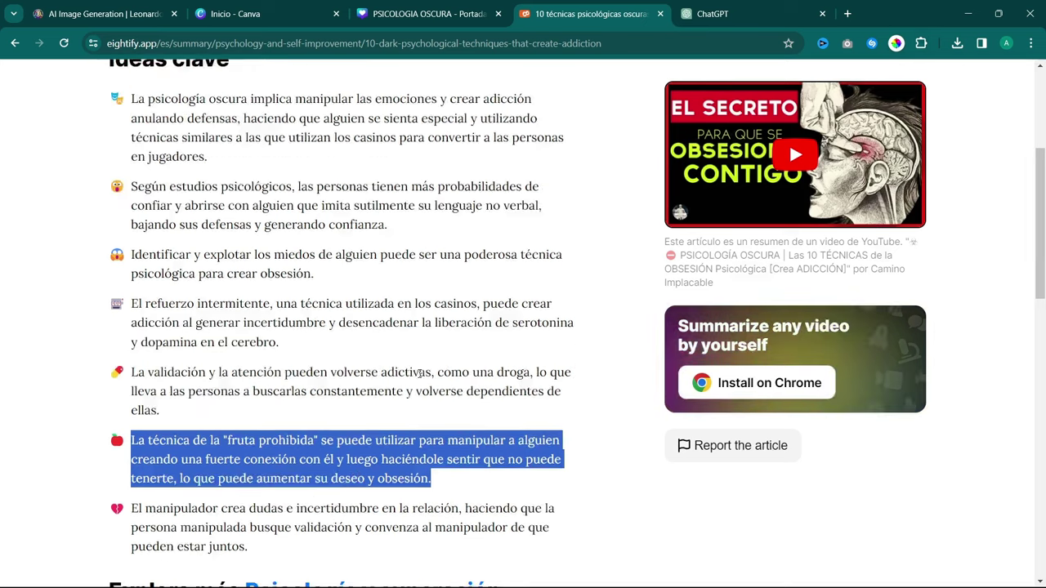
In ChatGPT, send the prompt "reescribe esto:" followed by the copied "fruta prohibida" paragraph on a separate line
key(ctrl+Tab)
click(409, 549)
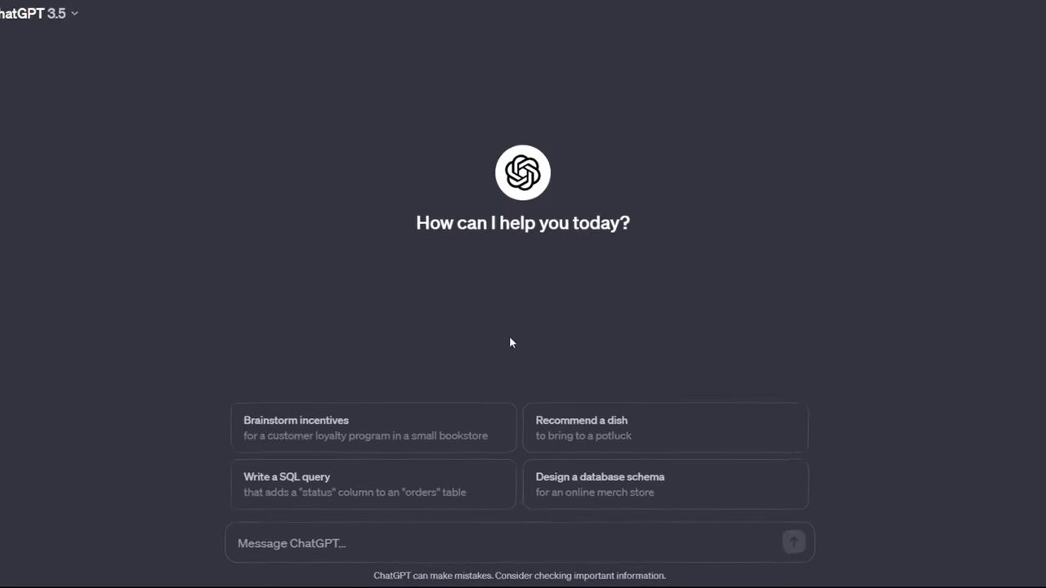
text(reescribe est)
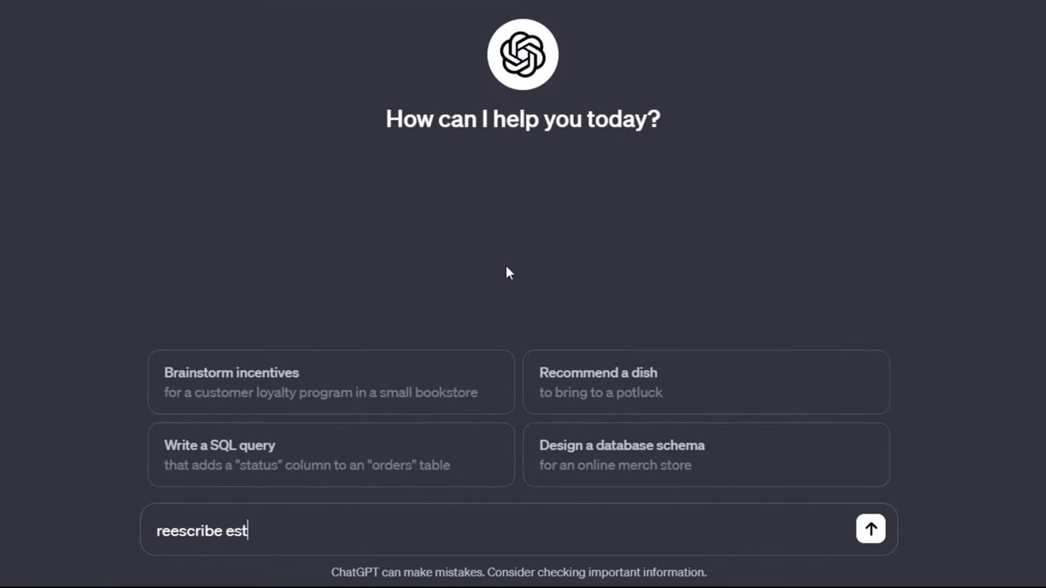
text(o:)
key(shift+Return)
key(shift+Return)
key(ctrl+v)
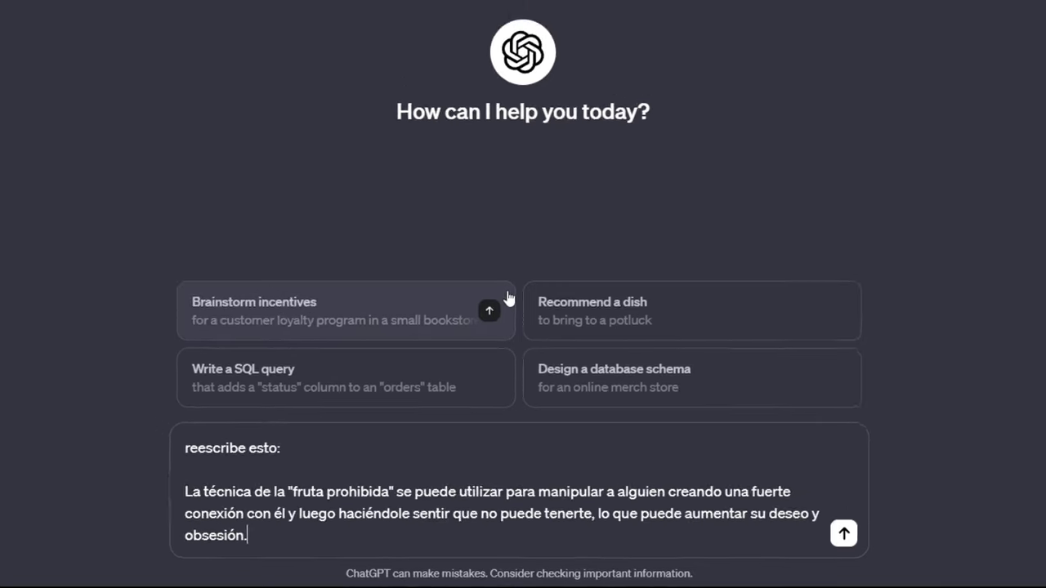
key(Return)
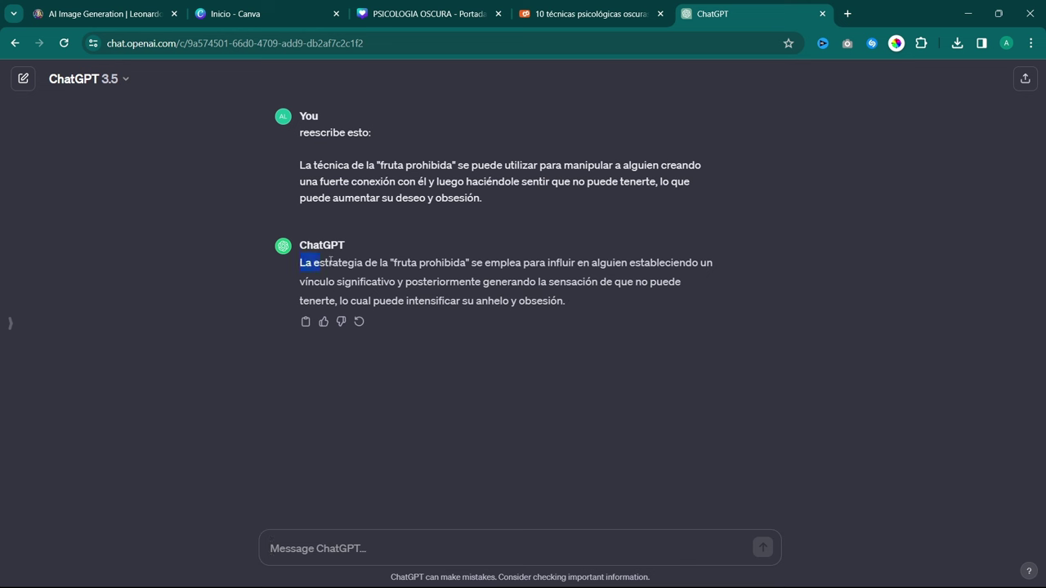
click(589, 307)
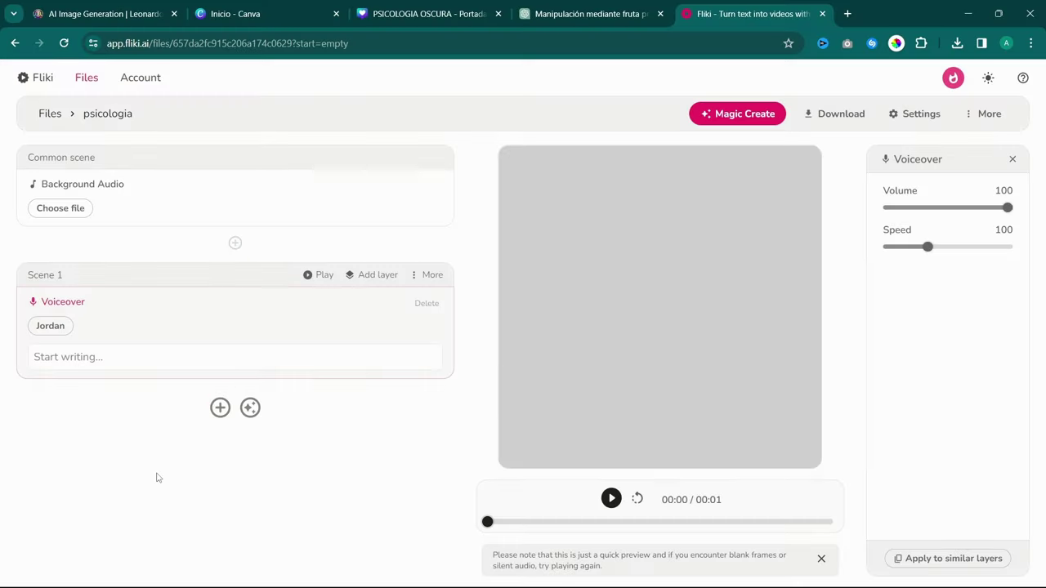
In the Fliki file "psicologia", change the Scene 1 voiceover voice to Gavin from the ultra realistic voices
click(60, 328)
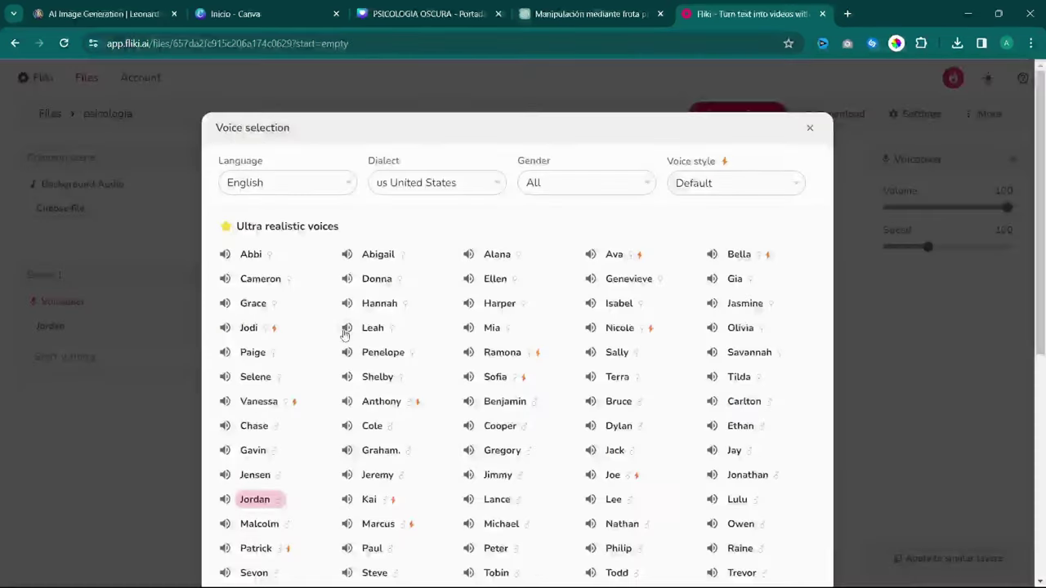
scroll(298, 365, down, 3)
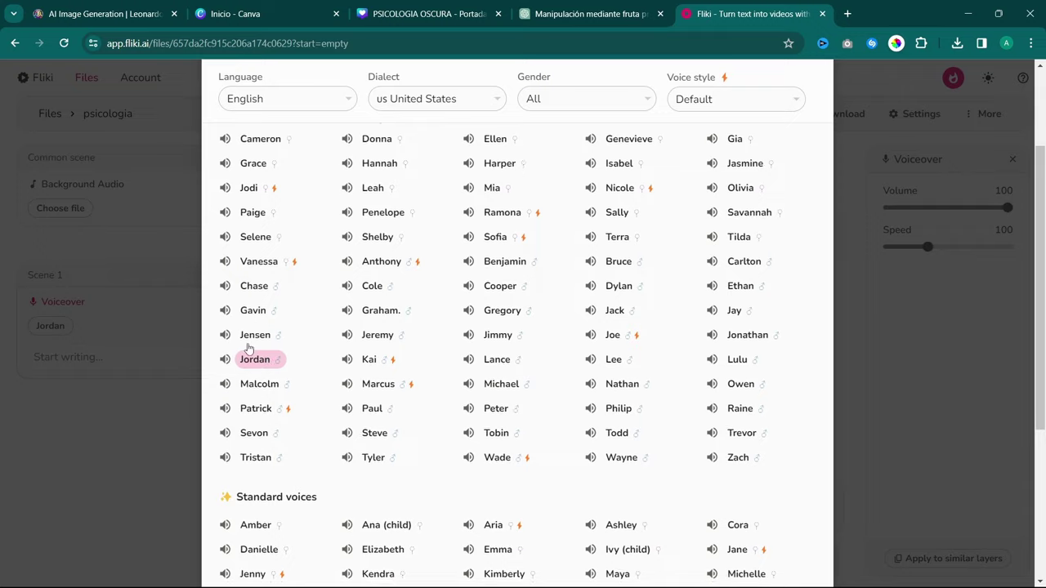
scroll(299, 365, down, 2)
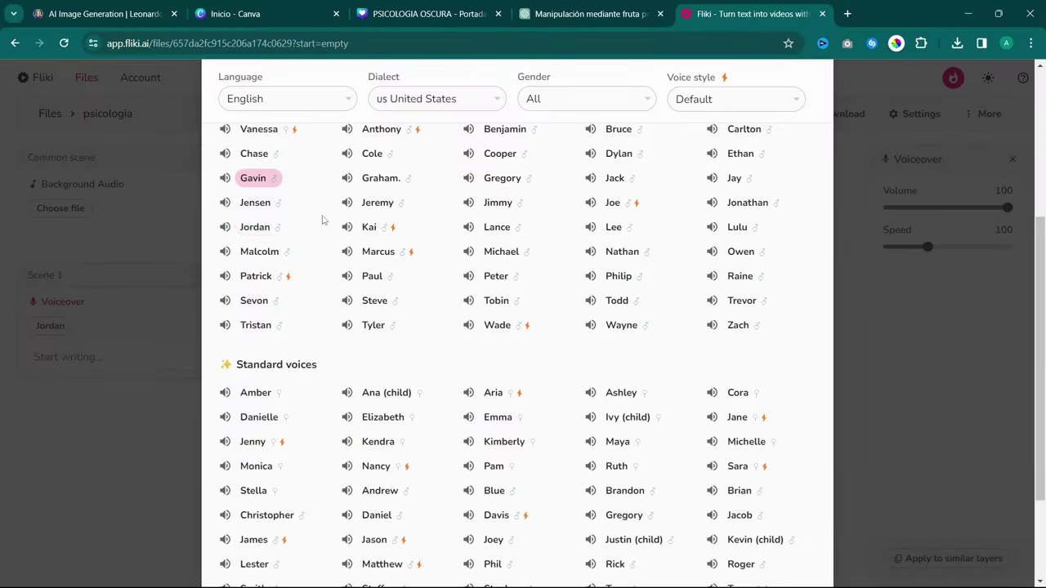
scroll(323, 219, up, 1)
scroll(433, 376, down, 3)
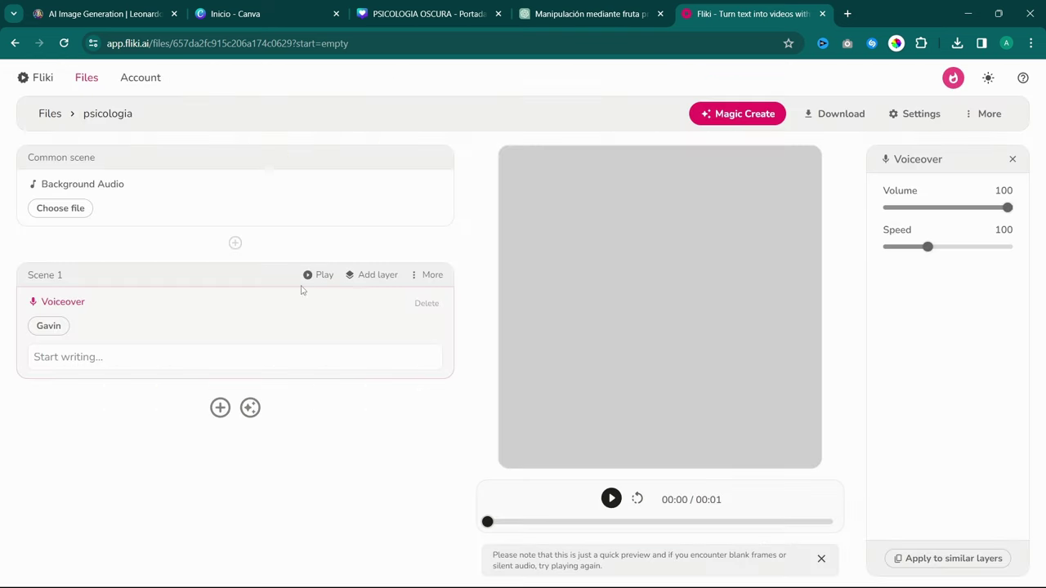
Copy ChatGPT's rewritten "fruta prohibida" paragraph and paste it as the Scene 1 voiceover text in Fliki
click(588, 14)
drag(292, 262, 563, 302)
click(563, 306)
triple_click(559, 305)
key(ctrl+c)
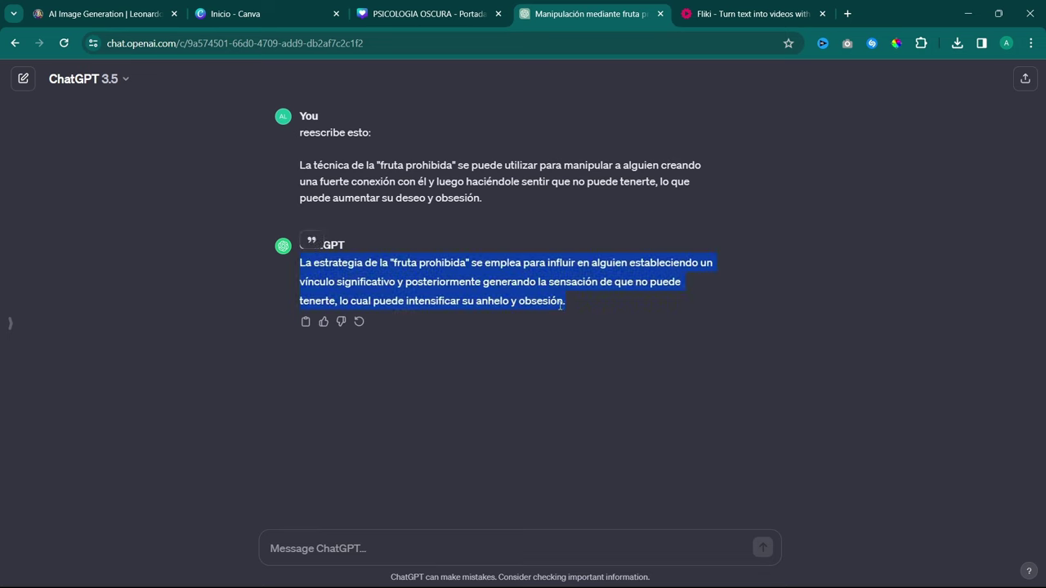
click(750, 14)
click(149, 351)
key(ctrl+v)
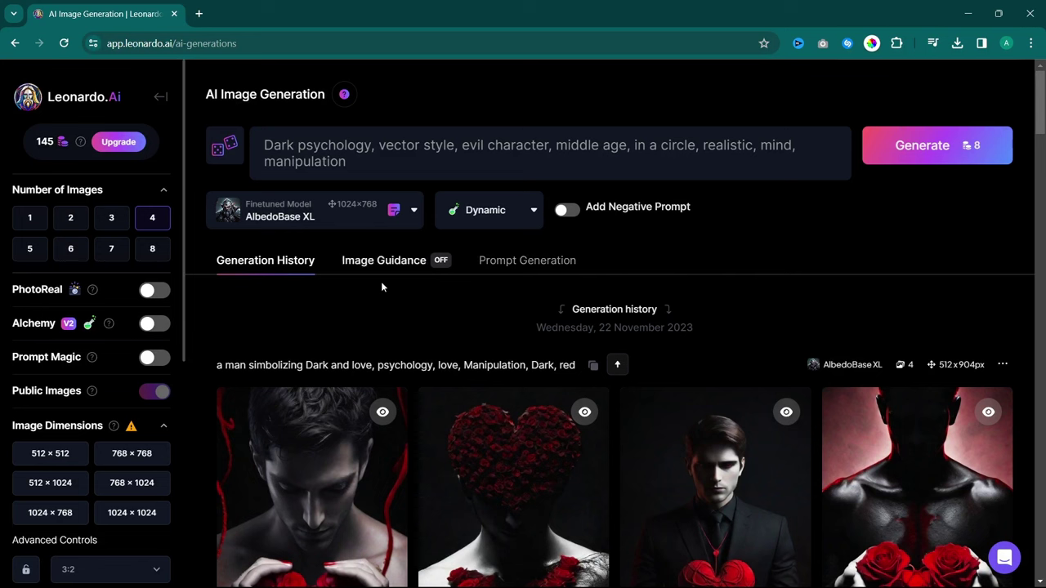
In Leonardo.Ai, look over the finetuned model options and examine the generation history of dark love and manipulation images
click(406, 225)
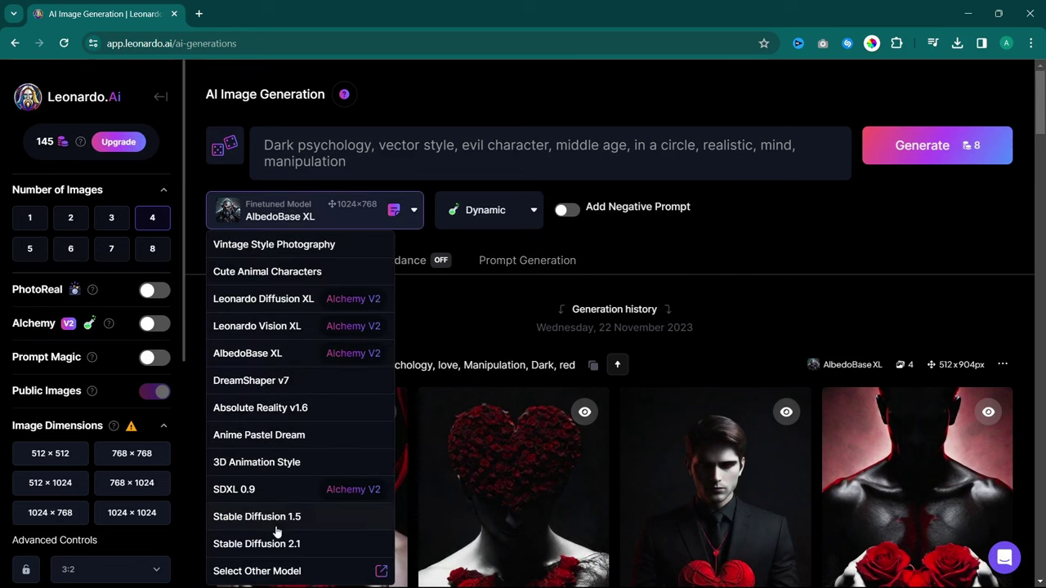
click(403, 214)
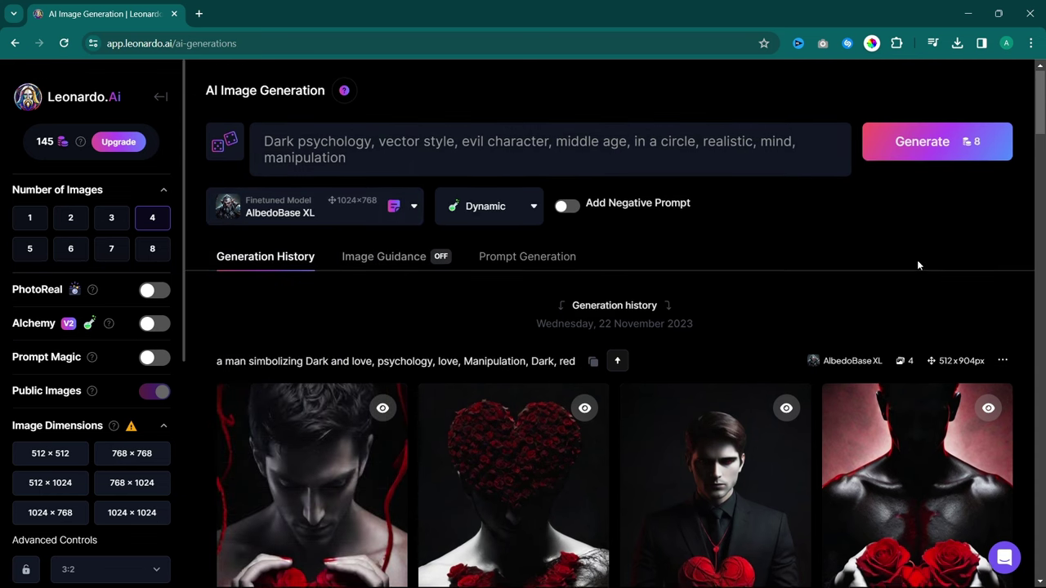
scroll(923, 258, down, 4)
scroll(817, 196, down, 5)
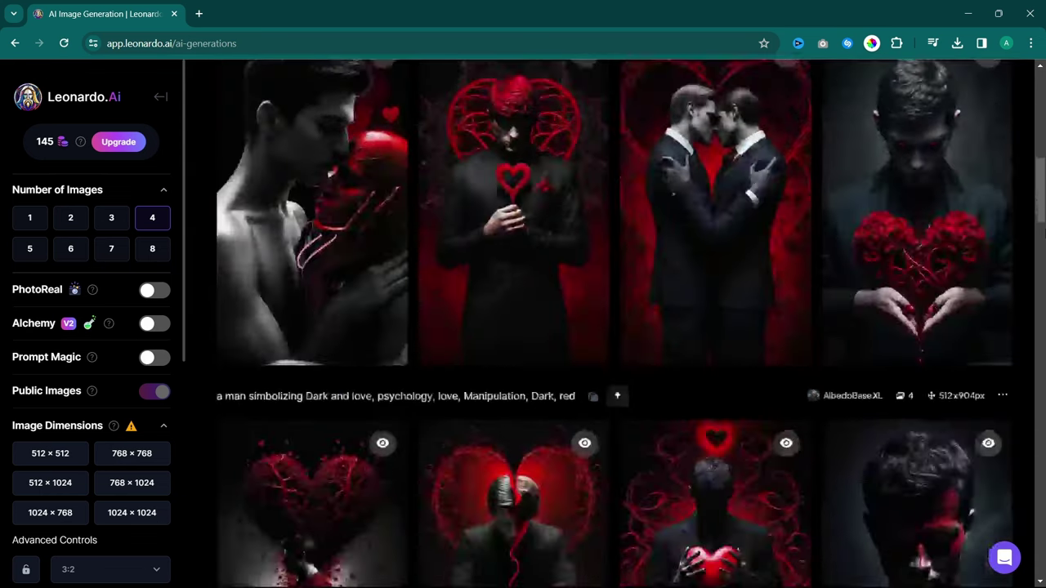
scroll(873, 236, down, 2)
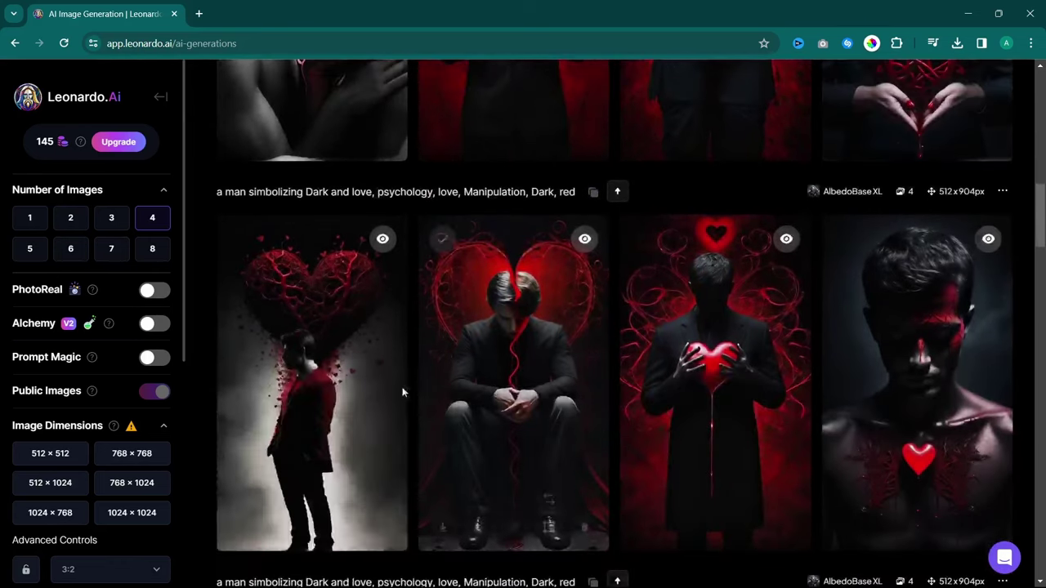
scroll(1011, 427, down, 6)
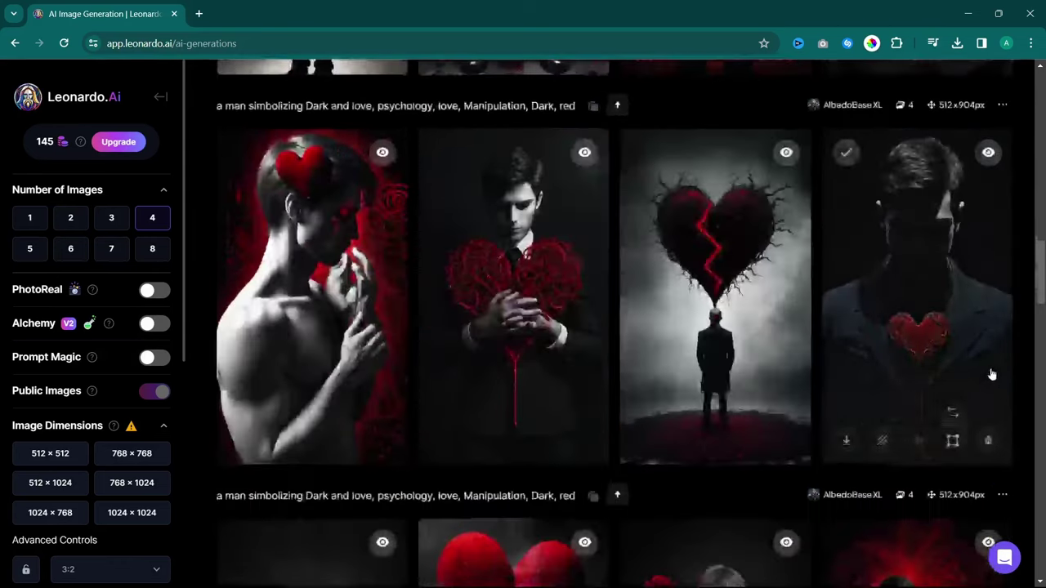
scroll(1029, 308, down, 3)
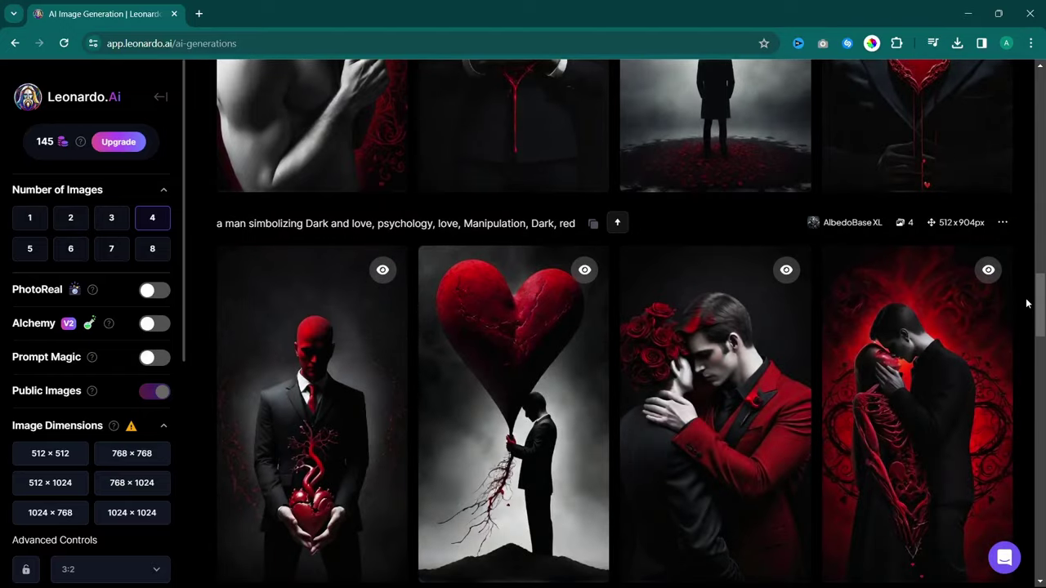
scroll(1027, 303, down, 4)
scroll(1027, 303, down, 10)
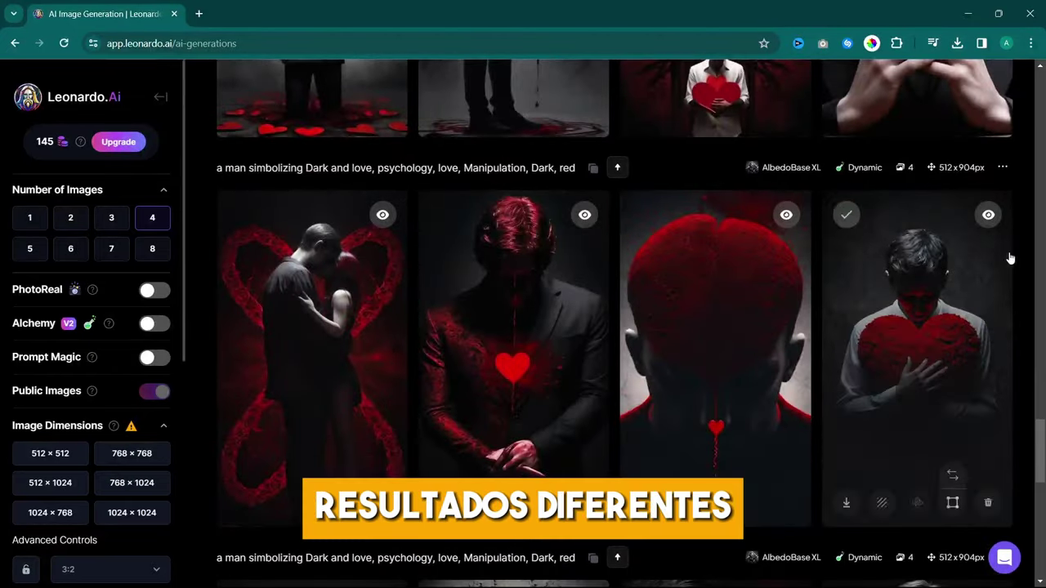
scroll(1017, 302, down, 6)
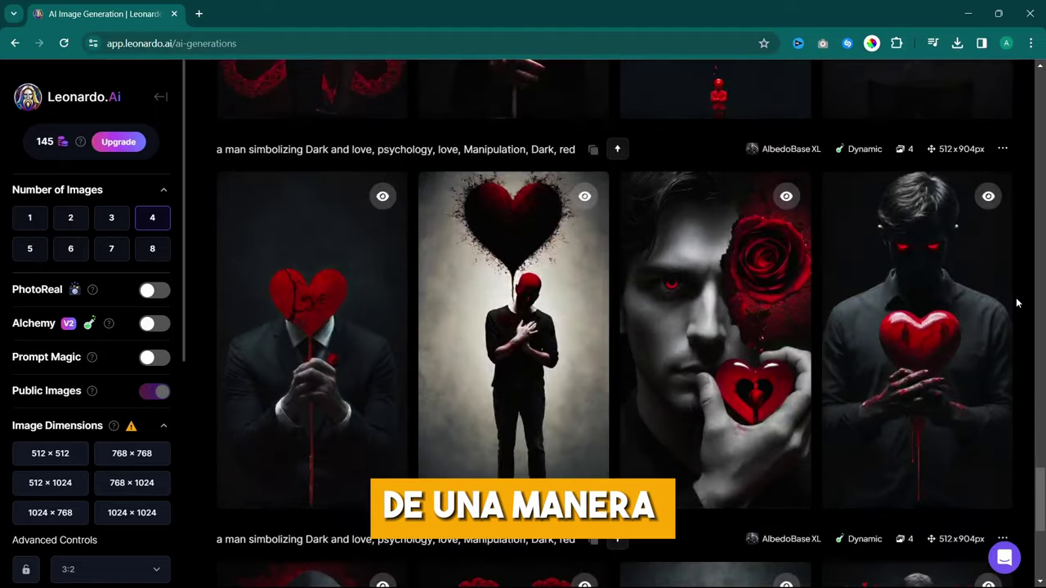
scroll(1017, 303, down, 3)
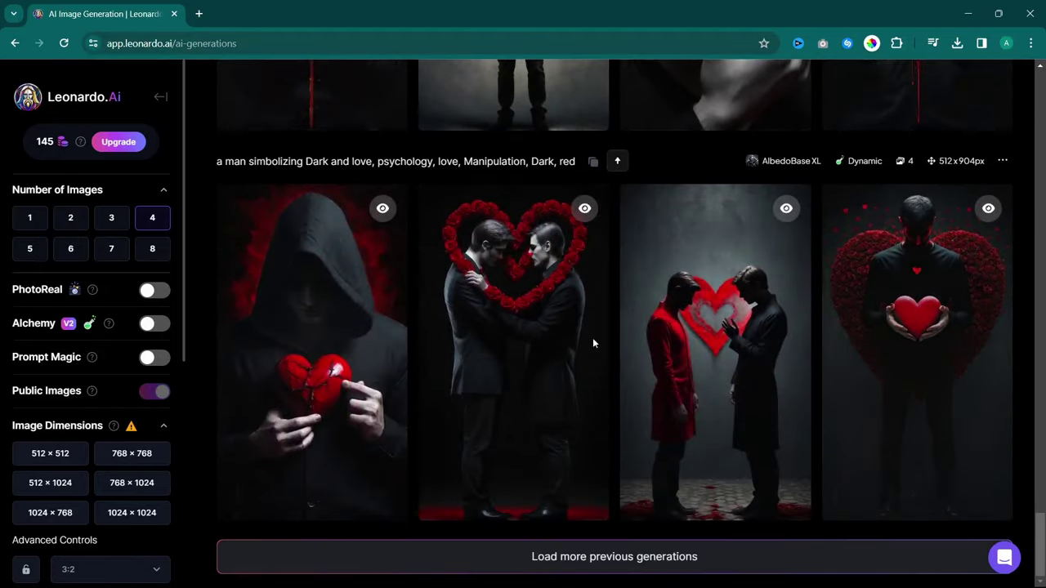
mouse_move(373, 471)
scroll(808, 436, up, 15)
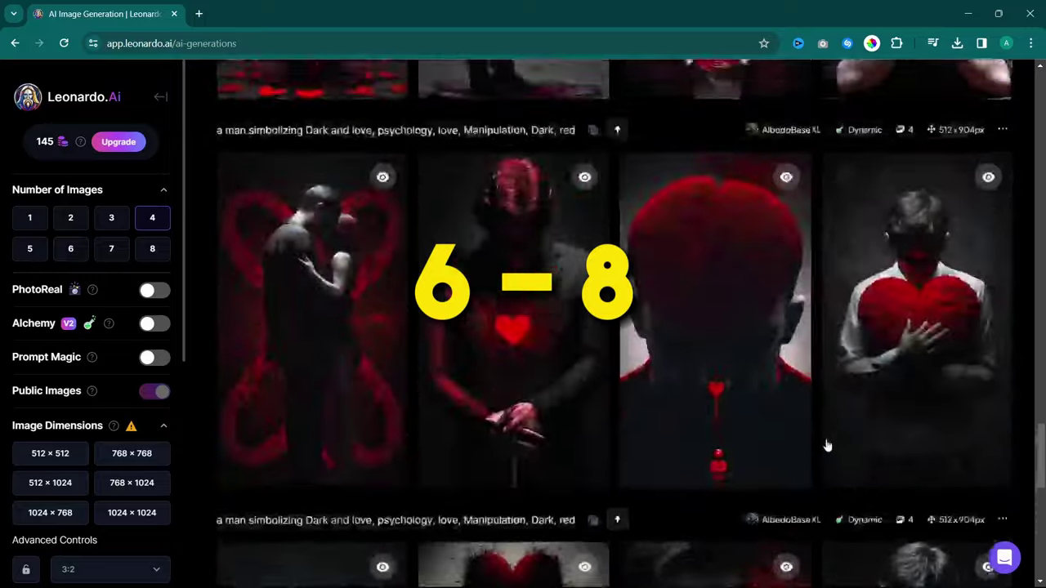
scroll(533, 423, up, 15)
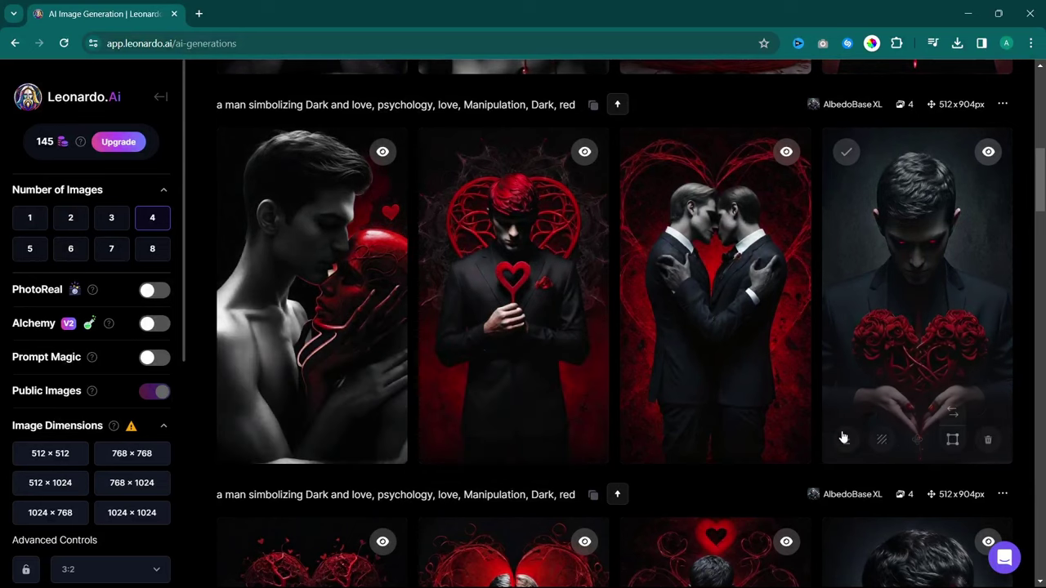
scroll(842, 434, up, 10)
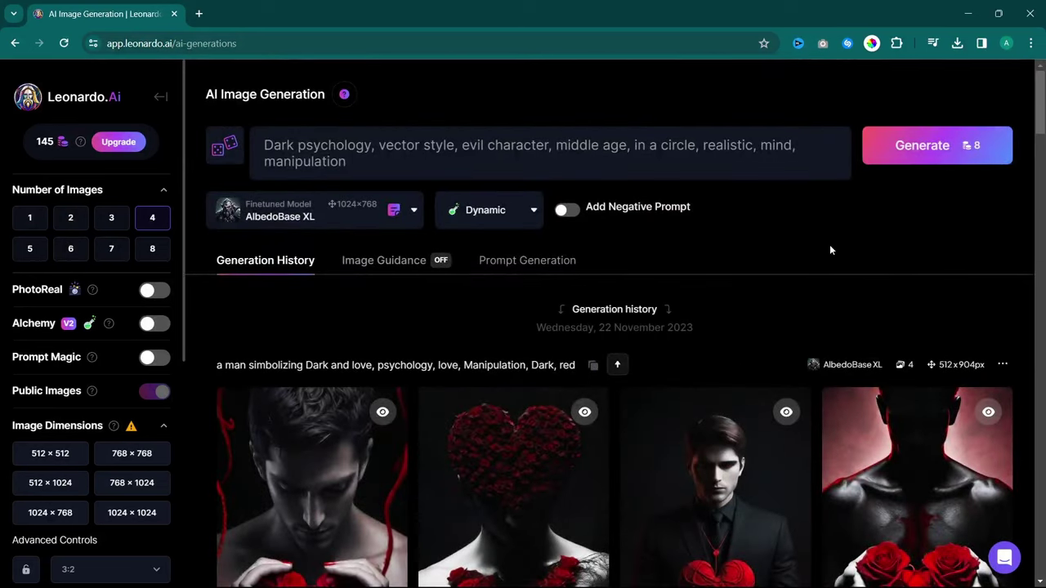